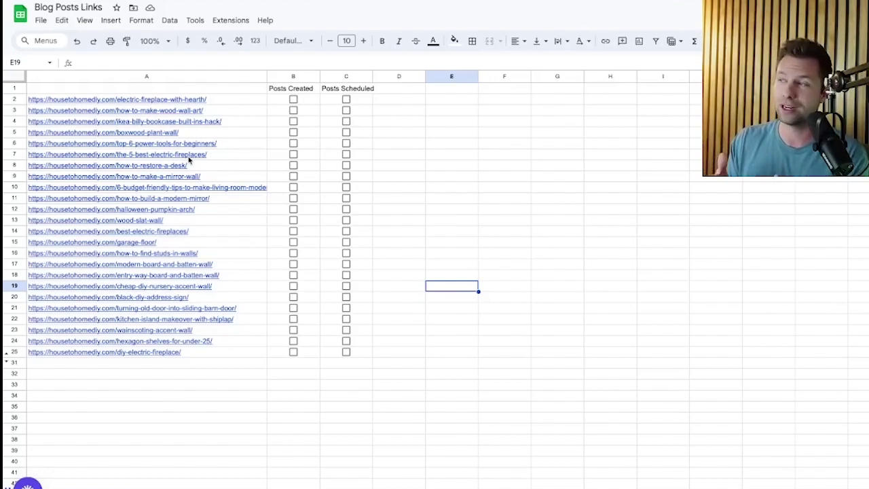
- Tick the first post's created and scheduled marks, then clear both again
click(293, 100)
click(346, 100)
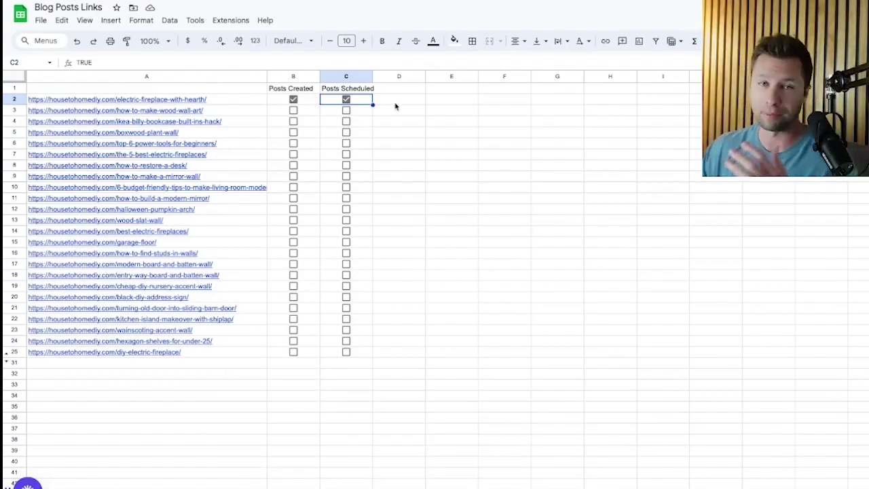
click(293, 100)
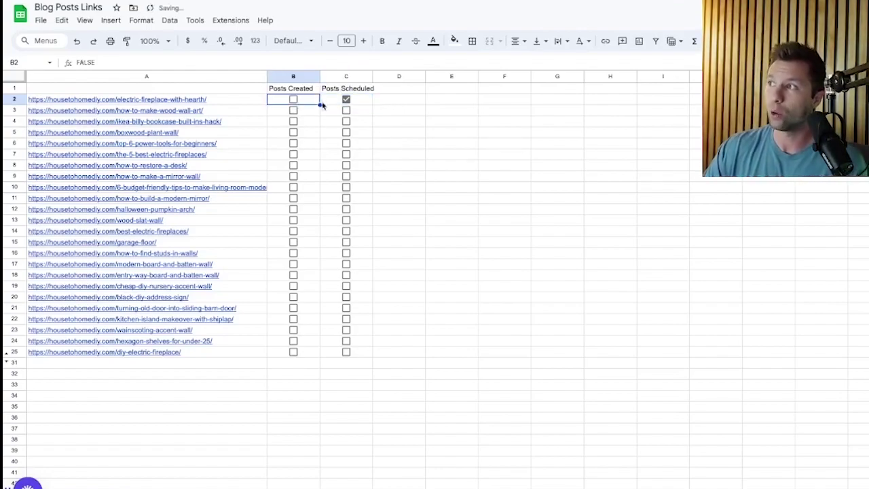
click(346, 100)
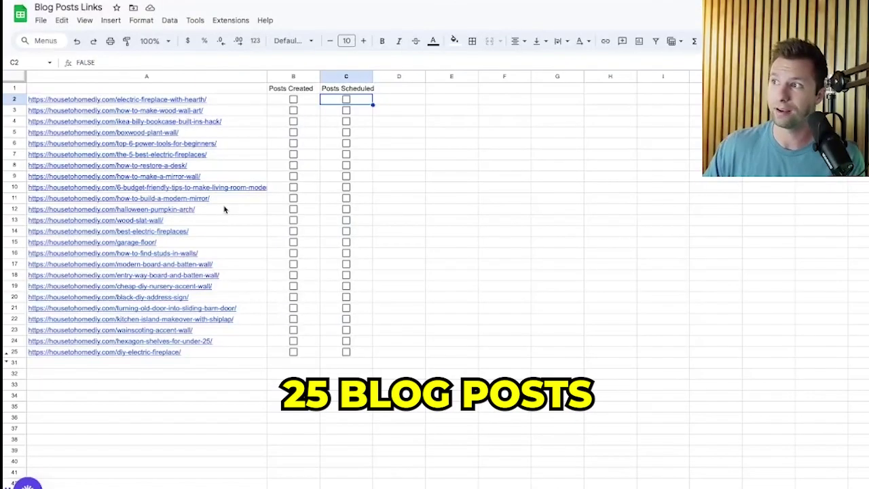
- Copy the wood wall art post link and paste it into Create's Site Photos URL field
mouse_move(224, 209)
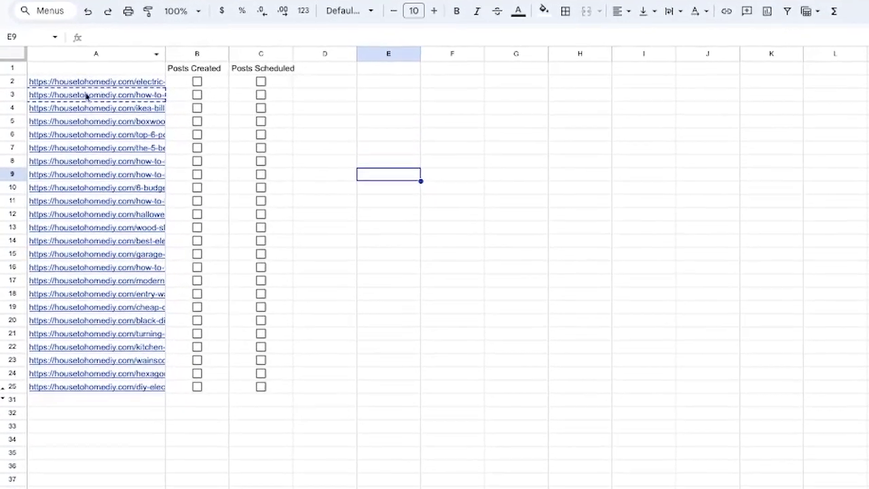
click(87, 93)
key(ctrl+c)
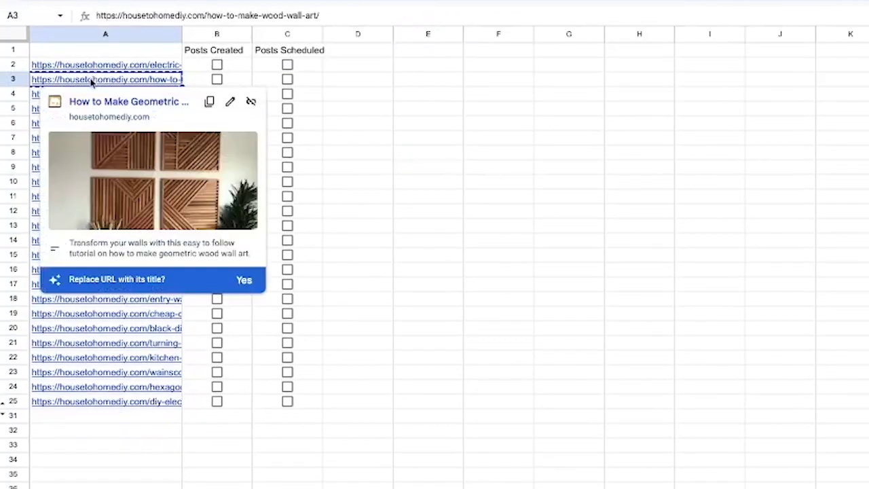
click(374, 95)
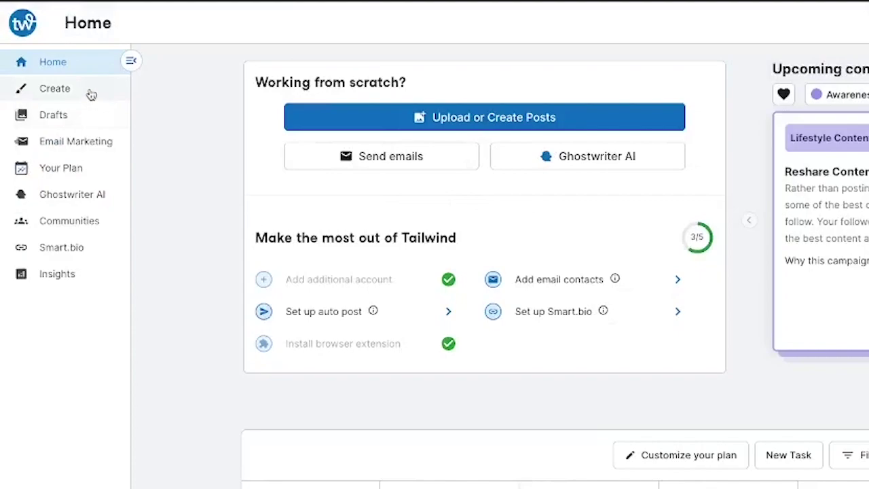
click(91, 94)
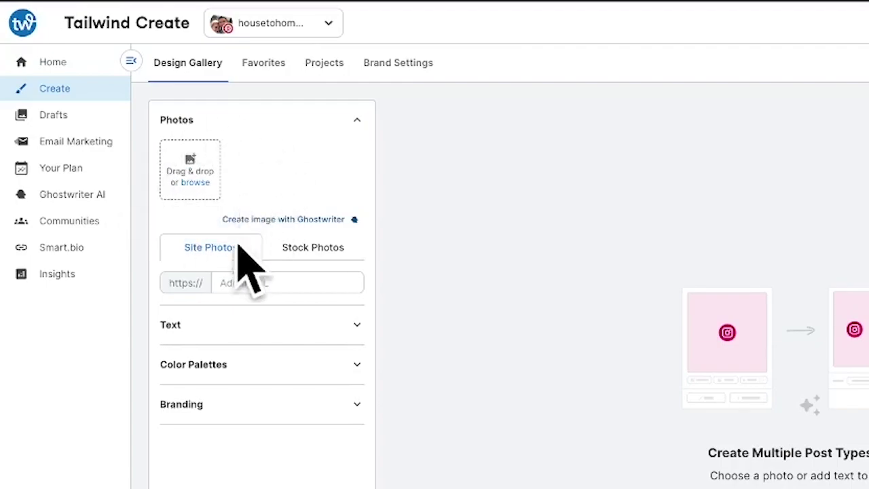
click(240, 278)
key(ctrl+v)
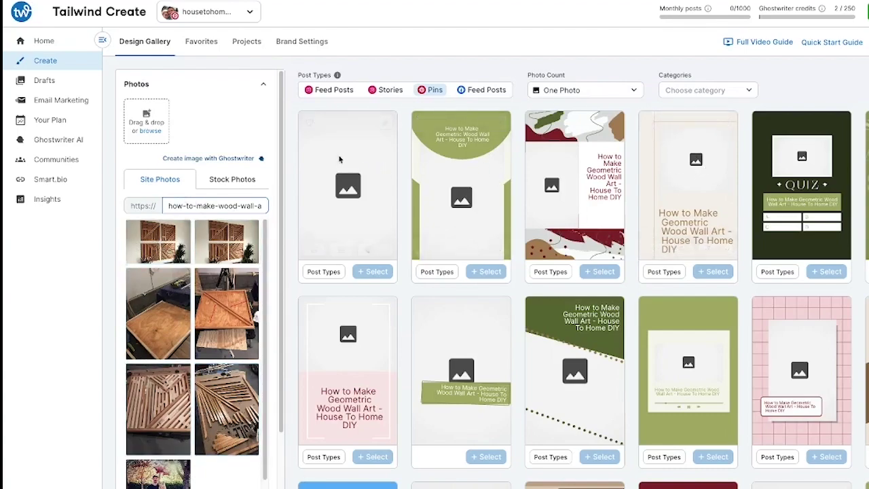
- Add six of the post's wood wall art site photos to the Photos panel
click(167, 242)
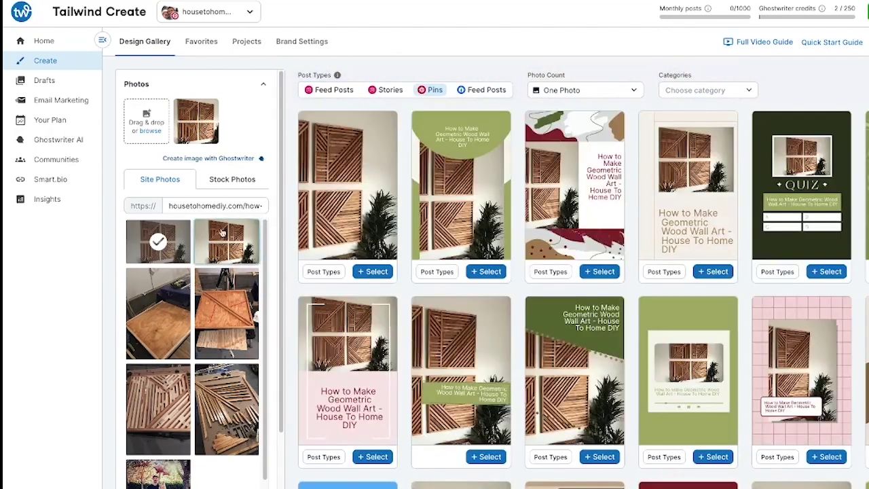
click(231, 236)
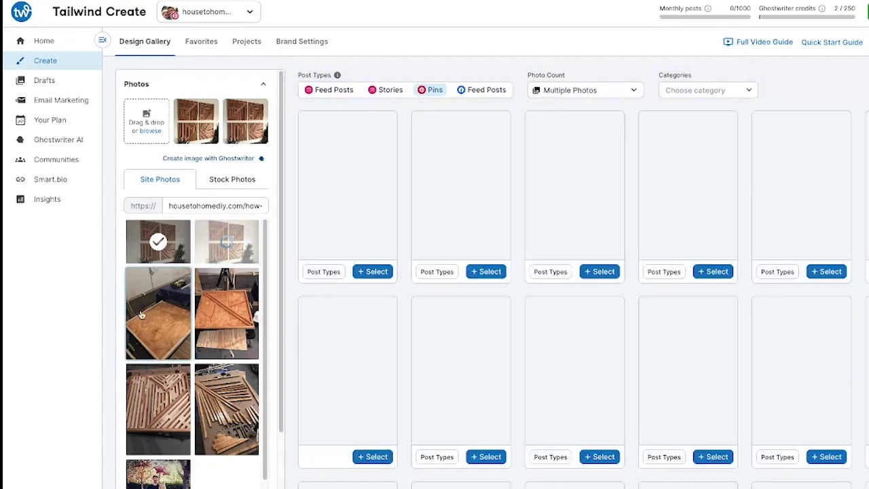
click(140, 314)
scroll(180, 393, down, 1)
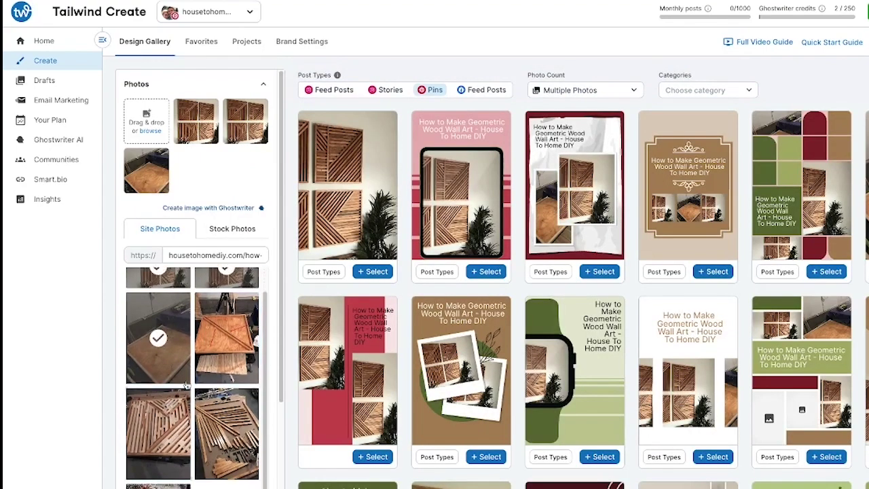
click(226, 338)
click(158, 427)
click(228, 427)
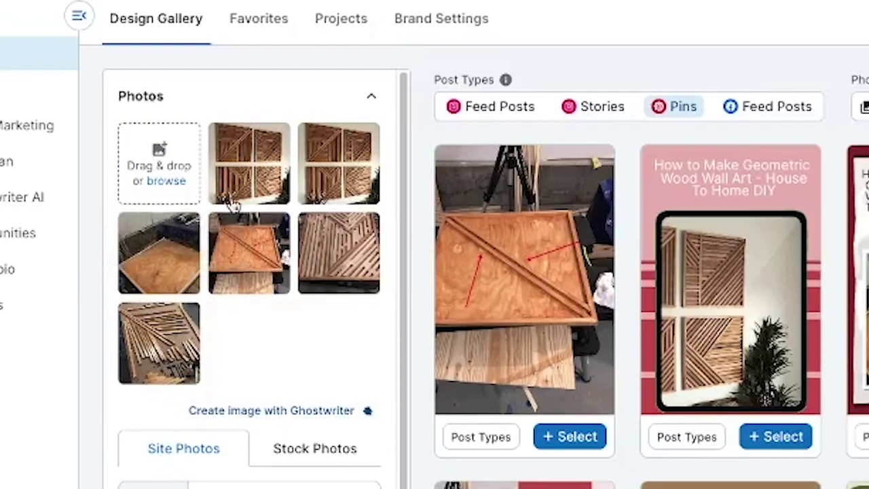
- Upload six wall art images from the Downloads folder, bringing the Photos tray to twelve
click(165, 180)
click(281, 216)
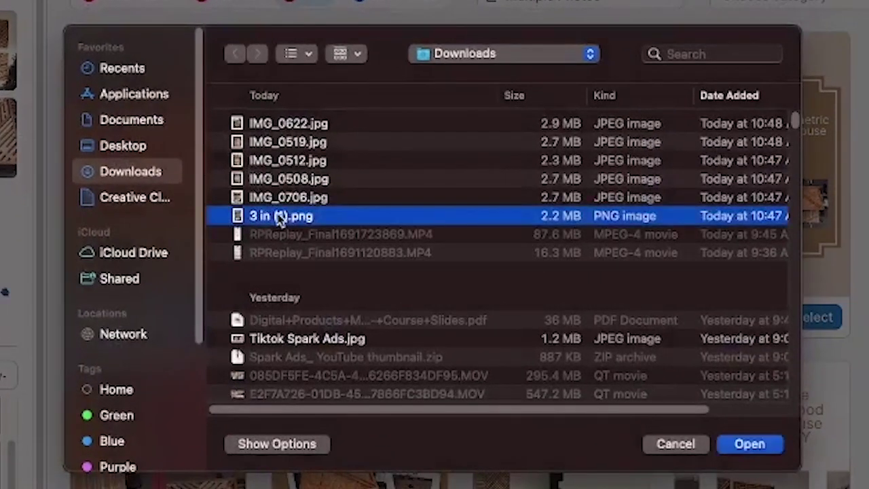
shift+click(302, 129)
click(748, 444)
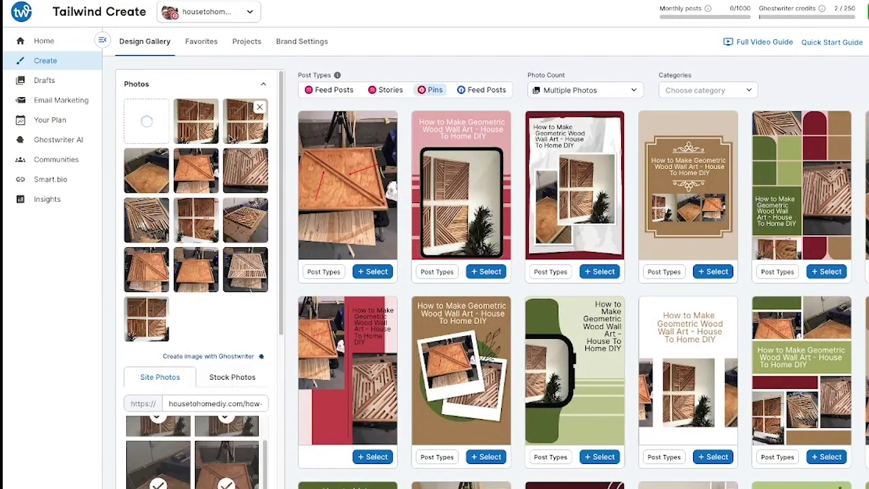
scroll(183, 261, down, 1)
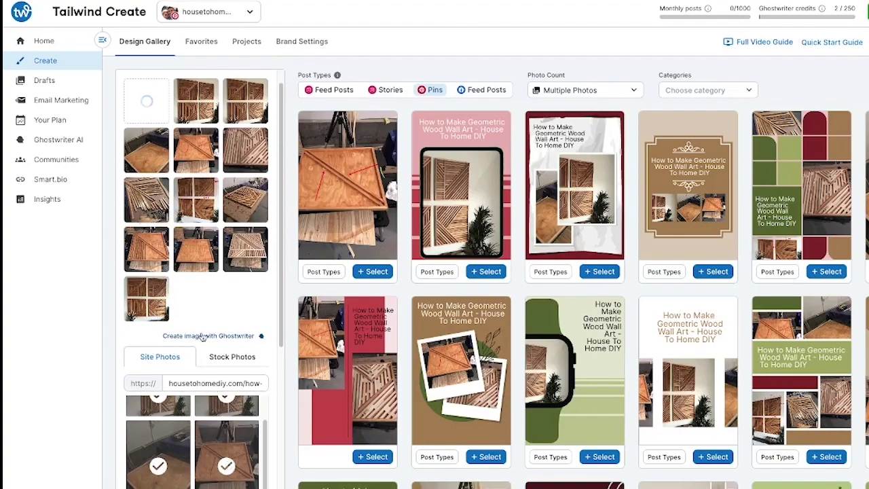
scroll(215, 285, down, 1)
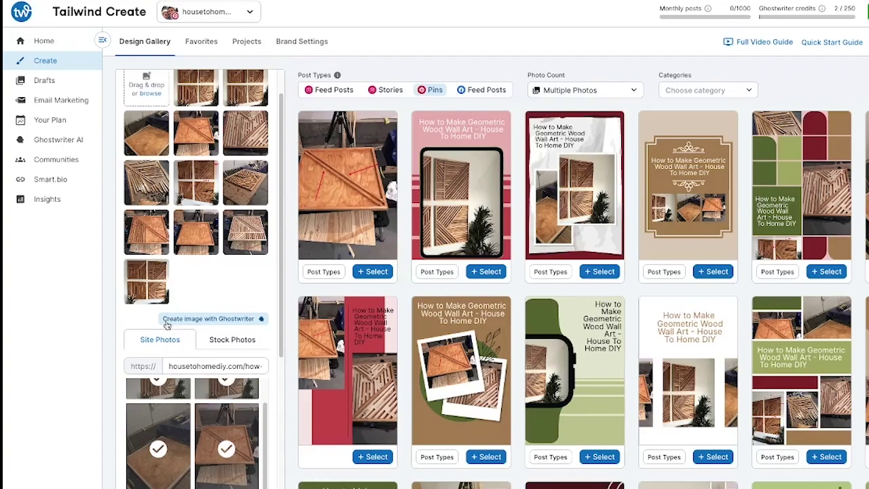
- Close the Ghostwriter image generator without creating anything and switch to Stock Photos
click(217, 319)
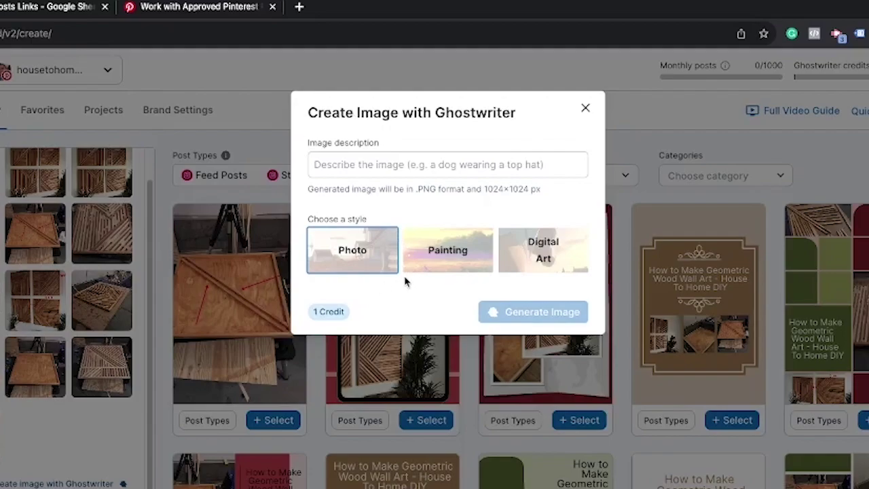
click(585, 109)
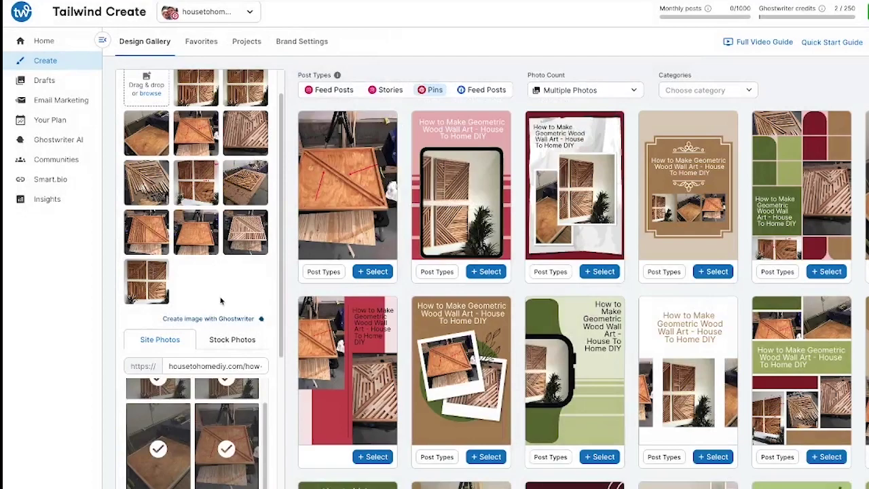
scroll(220, 300, down, 3)
click(231, 170)
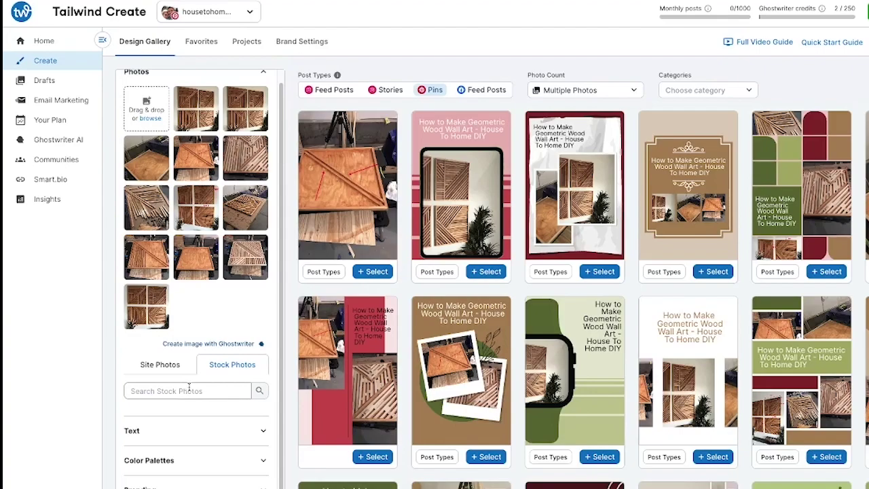
- Return to the blog post's site photos in the photo panel
click(159, 364)
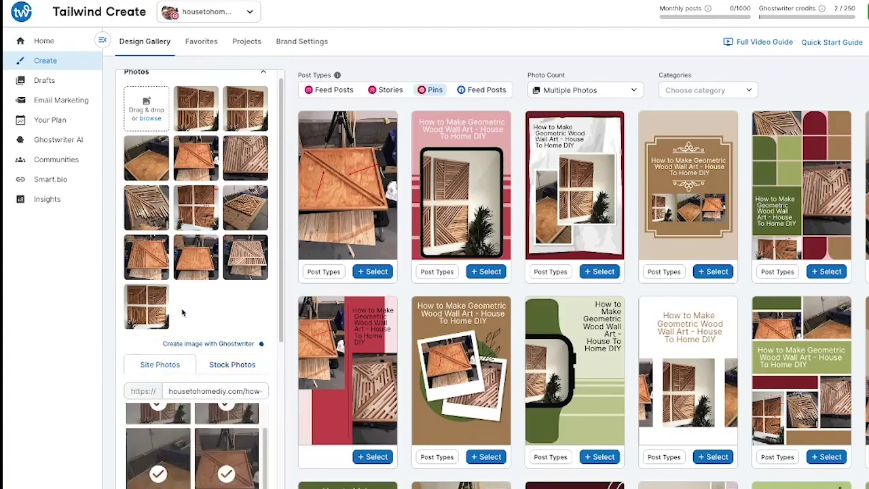
scroll(181, 313, down, 5)
scroll(180, 278, up, 3)
scroll(179, 278, up, 3)
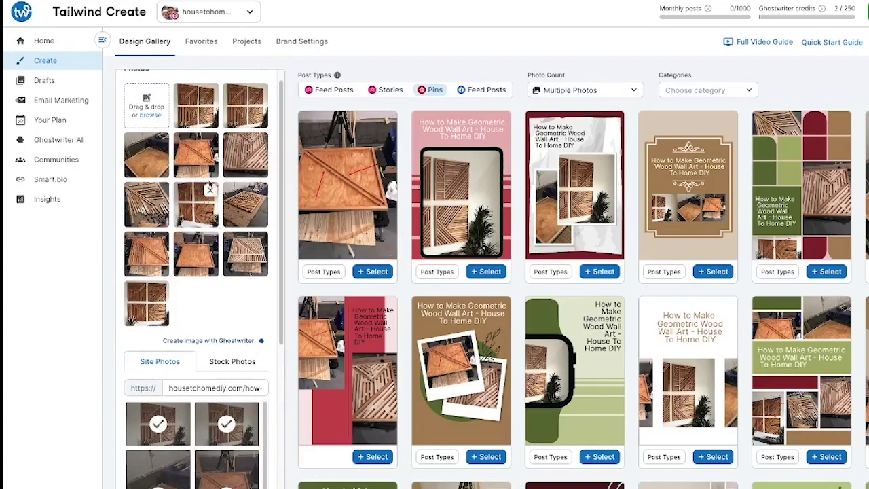
mouse_move(374, 252)
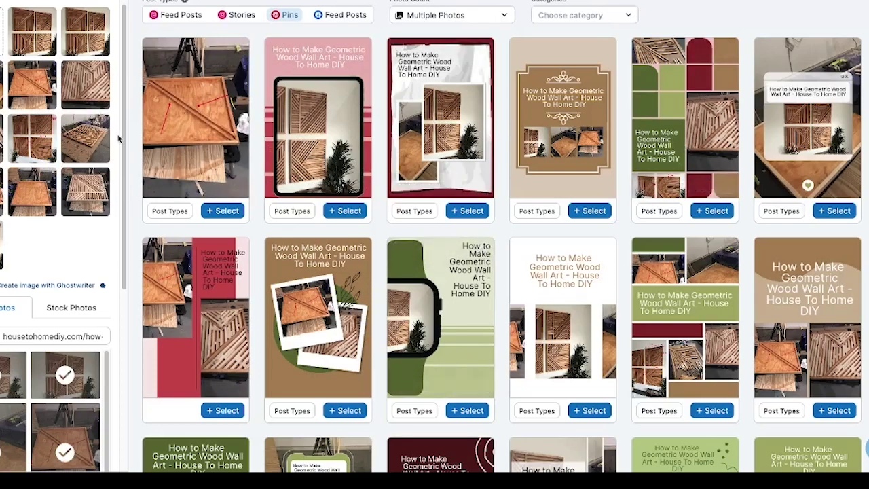
scroll(118, 139, down, 5)
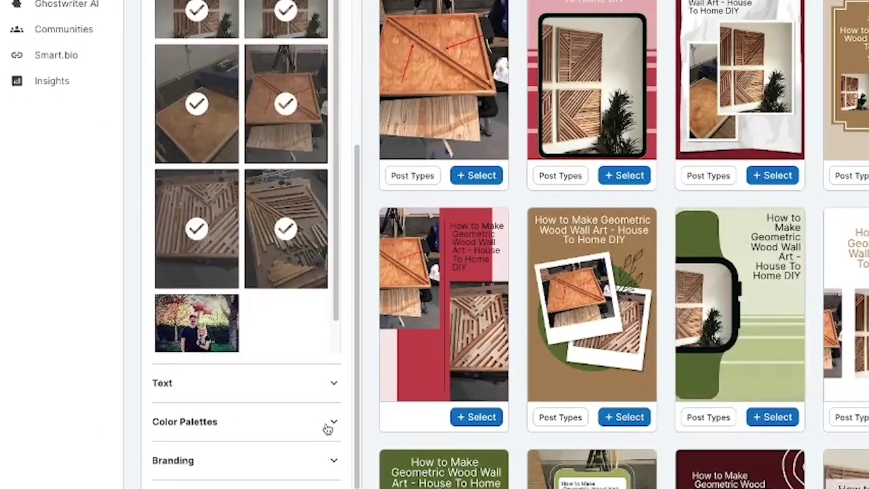
- Try the 1st, 3rd and 2nd Photo's Colors palettes, settling on the 3rd
click(327, 428)
click(295, 40)
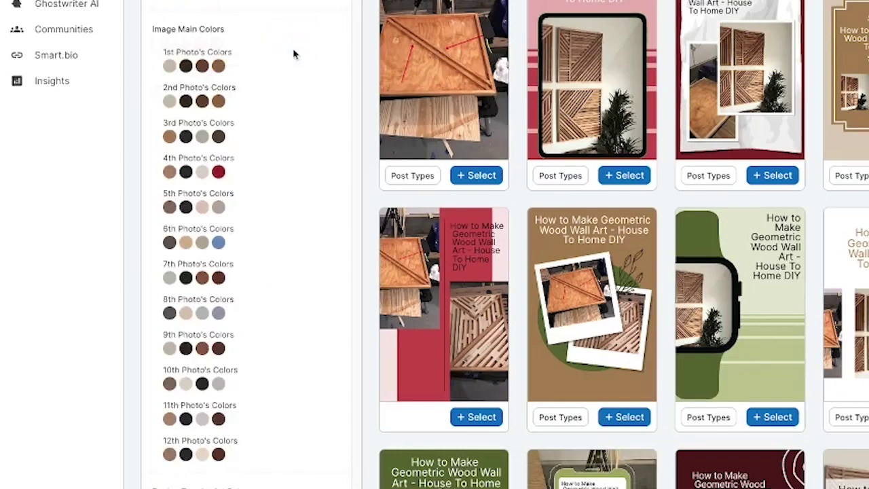
scroll(231, 357, down, 3)
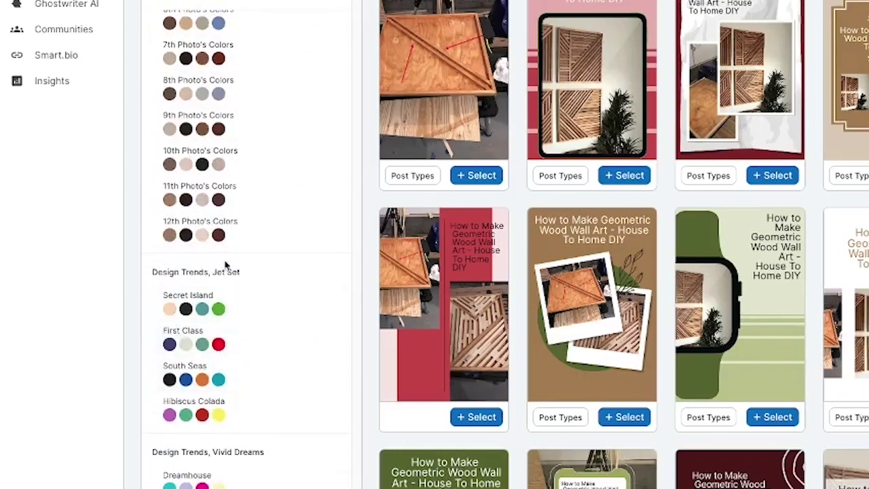
scroll(231, 278, down, 10)
scroll(247, 298, up, 10)
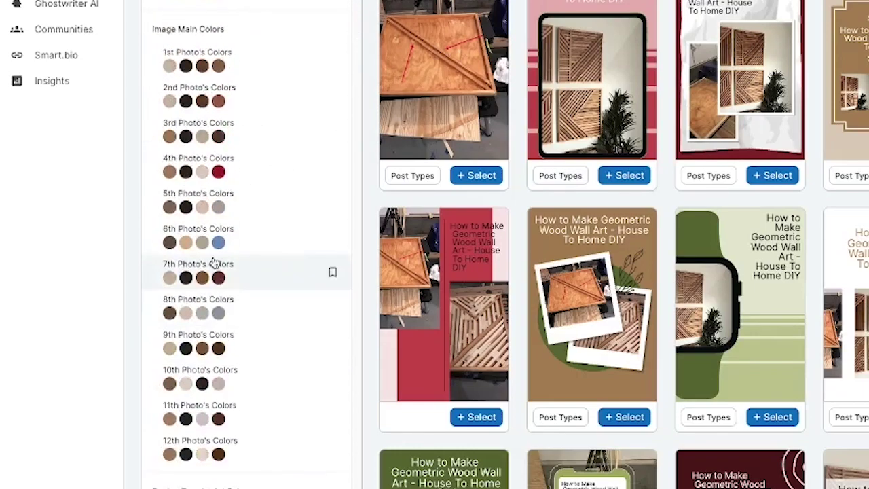
click(251, 72)
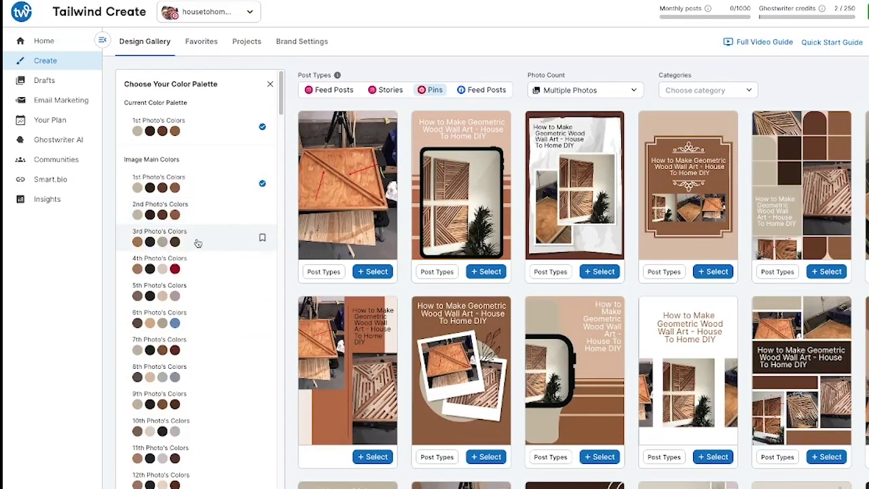
click(198, 243)
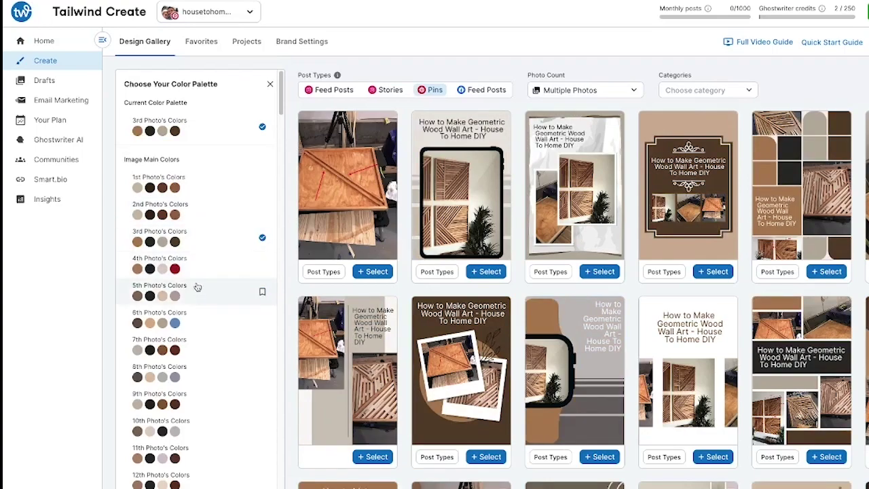
click(185, 216)
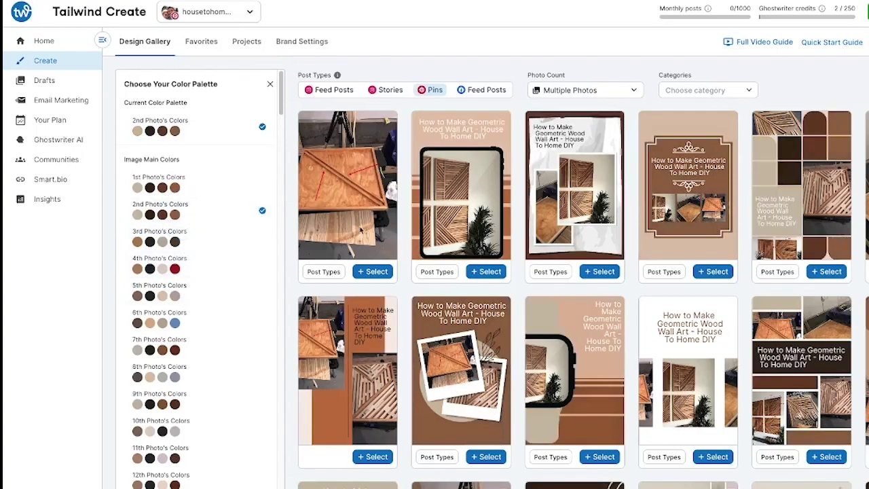
click(211, 239)
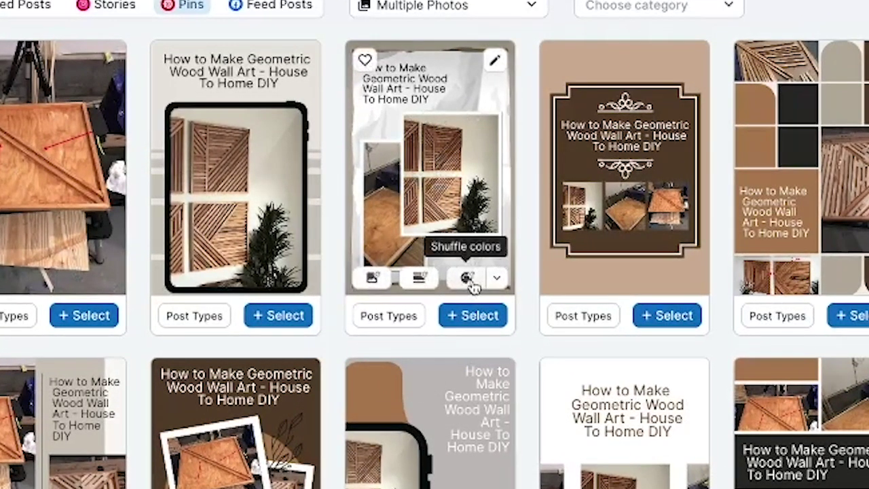
- Apply the 3rd Photo's Colors palette from a pin card's palette choices
click(496, 280)
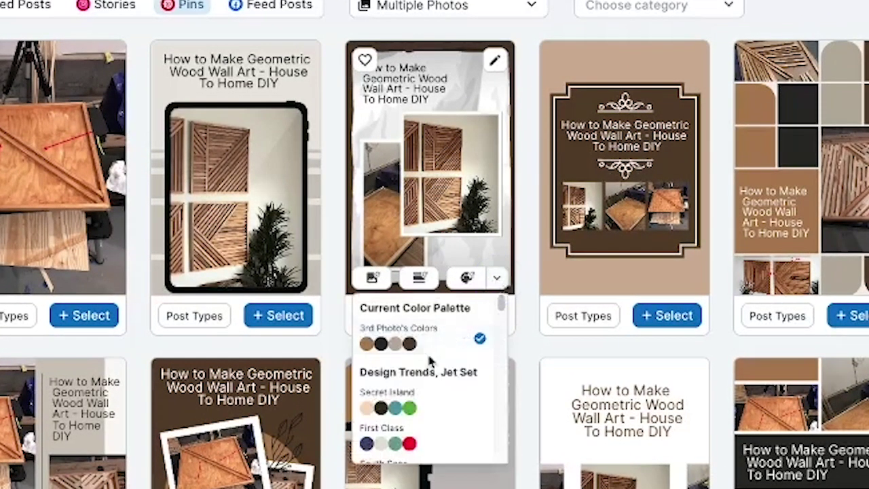
click(411, 407)
click(399, 344)
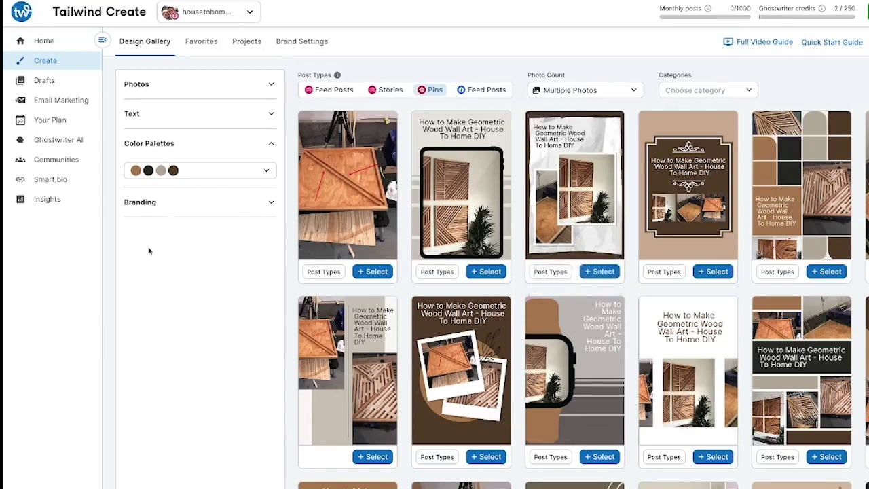
- Apply the 5th Photo's Colors palette to all pins and confirm Branding is No Branding
click(269, 147)
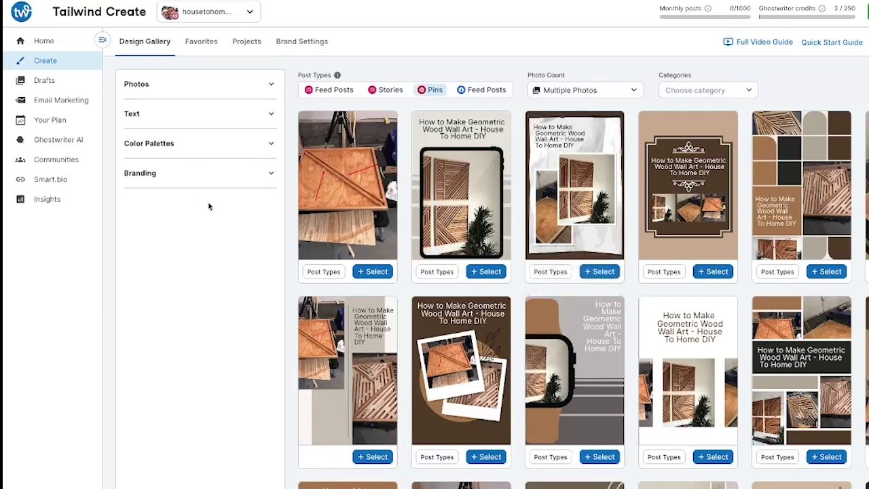
click(262, 150)
click(266, 170)
click(181, 296)
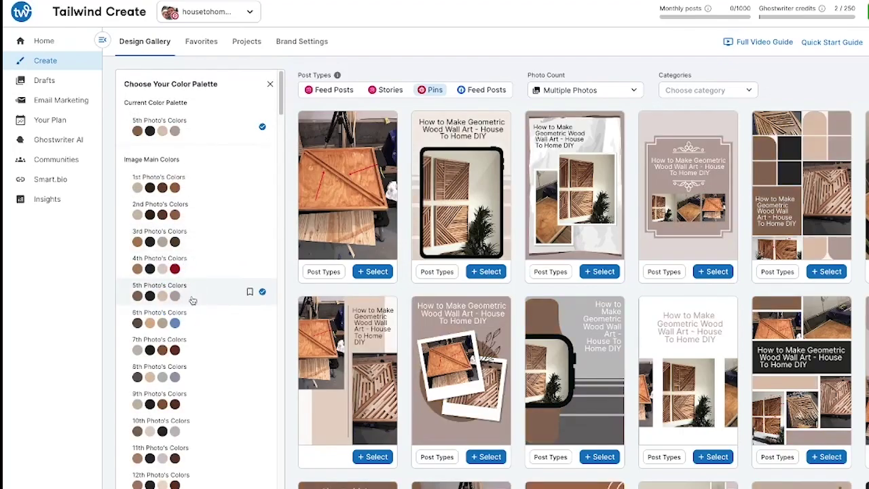
scroll(288, 173, down, 10)
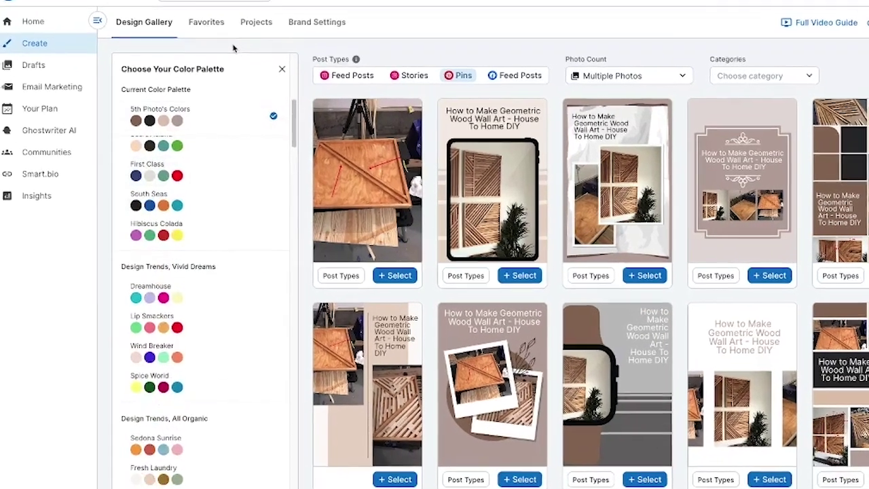
click(233, 49)
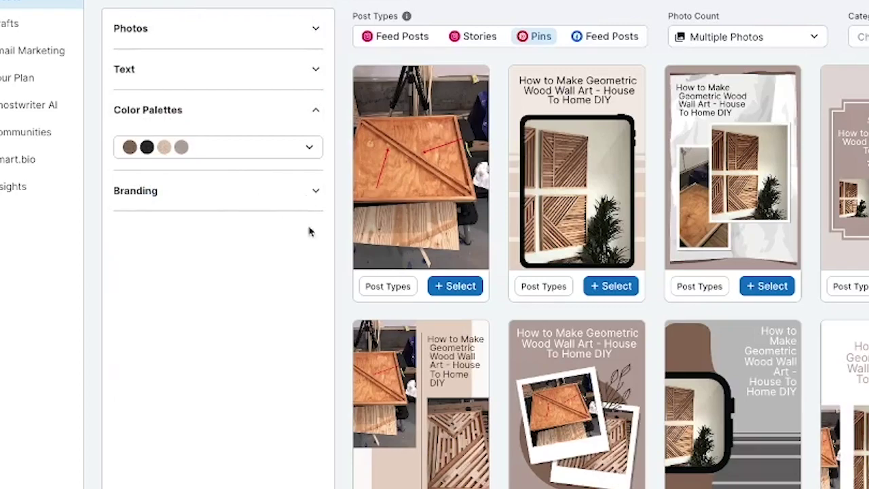
click(310, 193)
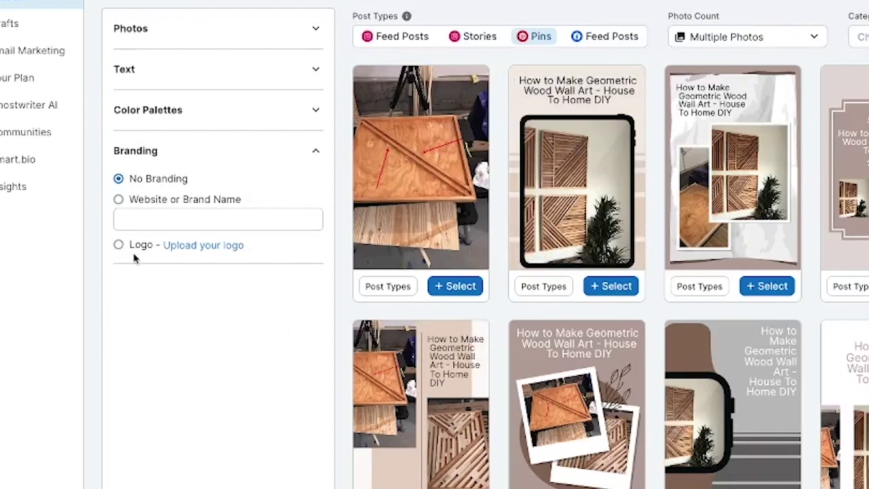
- Delete '- House To Home DIY' from the Title Text field, leaving 'How to Make Geometric Wood Wall Art'
click(310, 154)
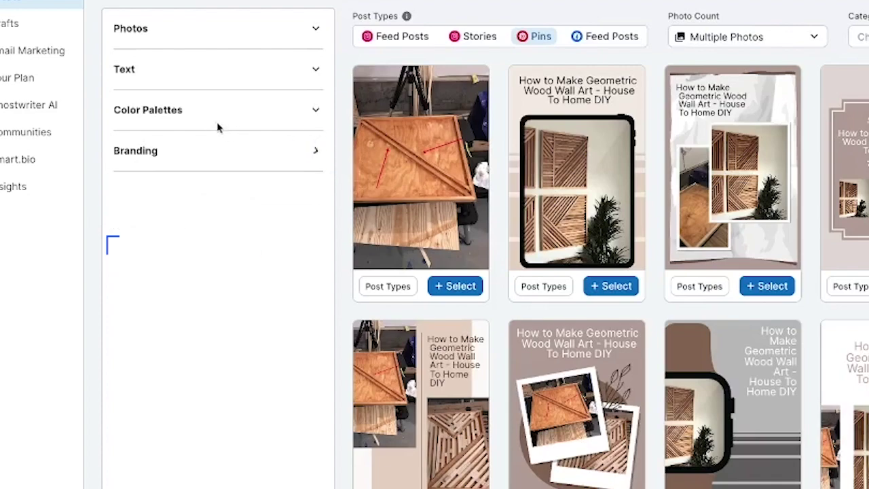
click(318, 70)
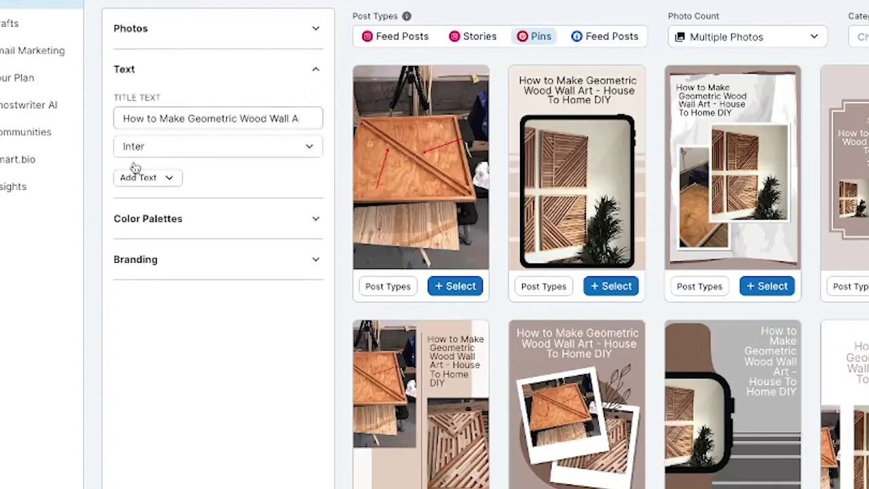
drag(124, 118, 322, 121)
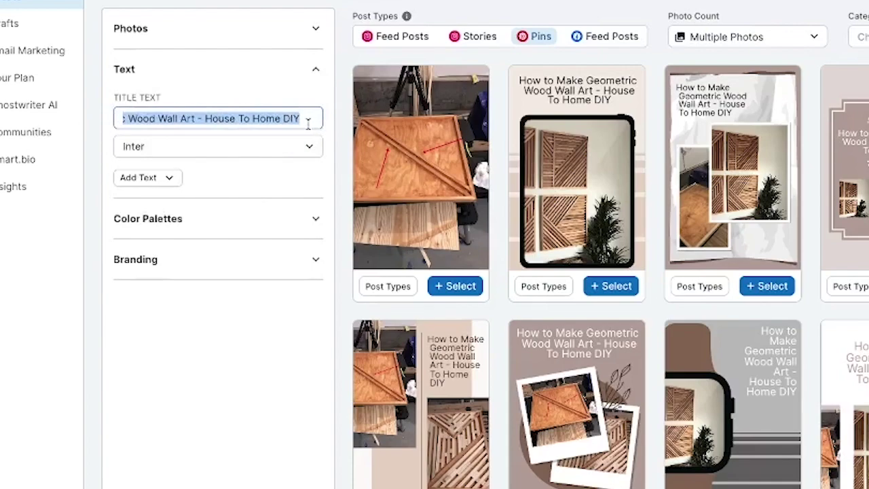
click(218, 118)
drag(198, 118, 302, 119)
key(BackSpace)
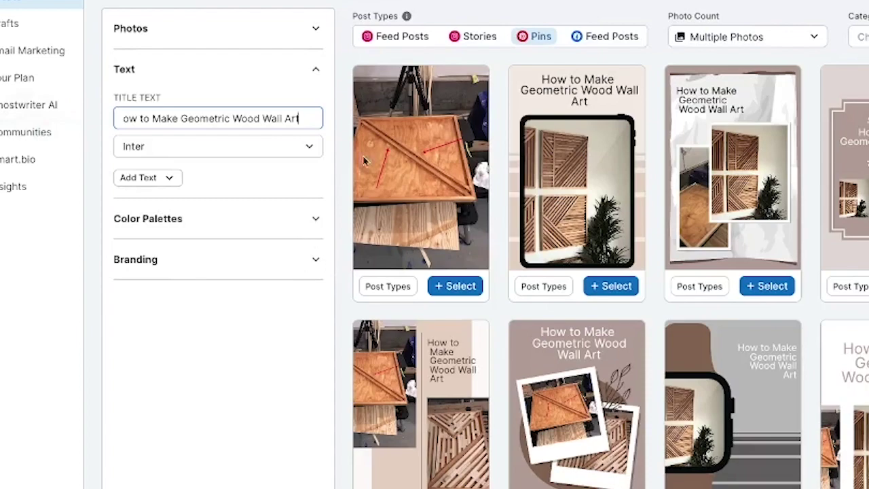
click(315, 70)
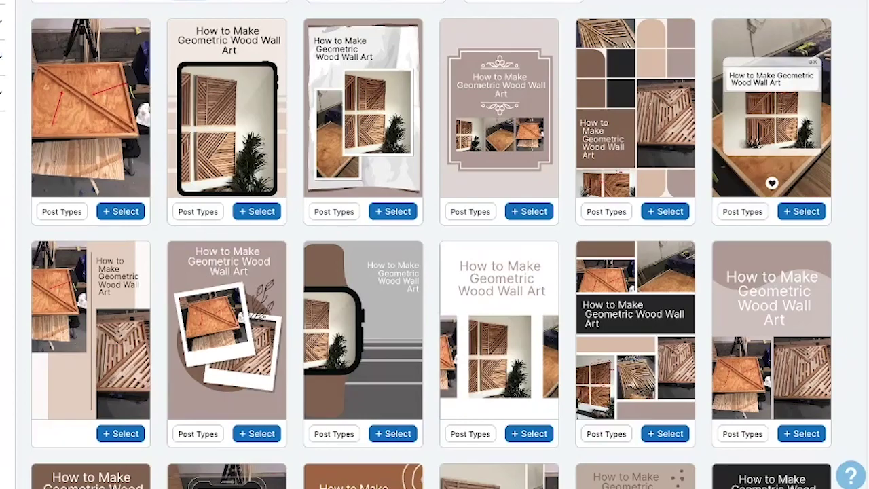
scroll(363, 135, down, 1)
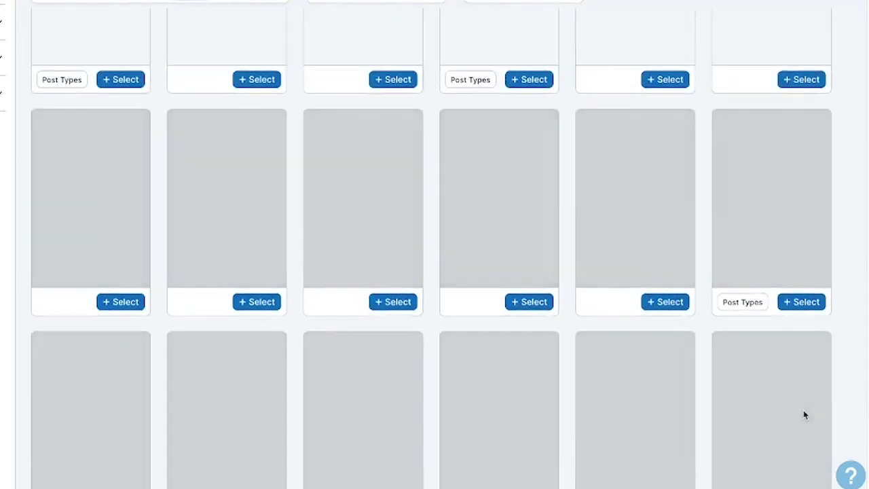
scroll(793, 402, up, 4)
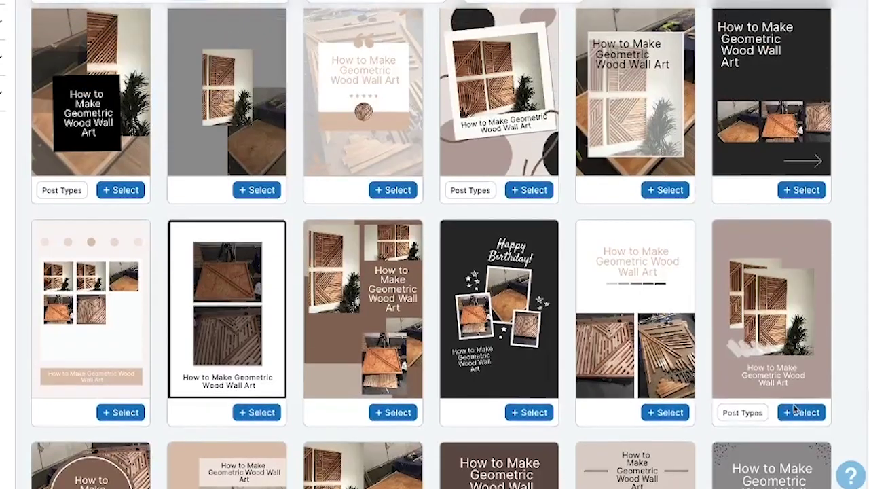
scroll(794, 400, down, 2)
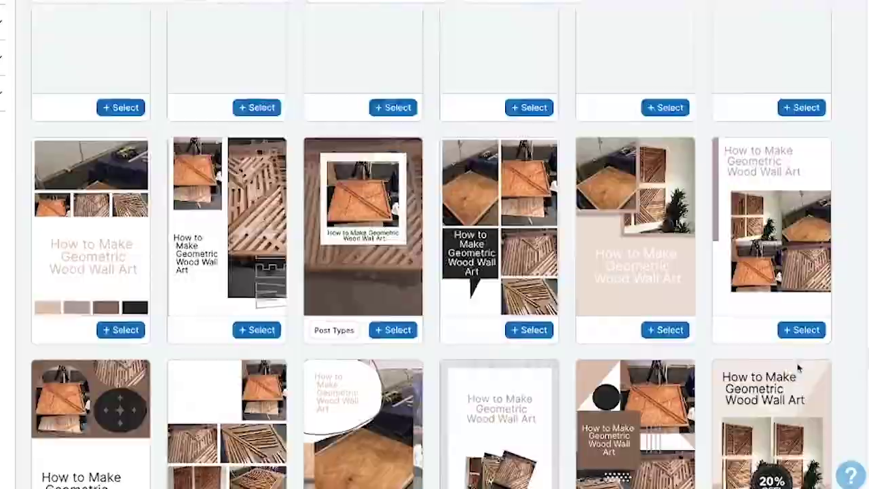
scroll(798, 313, up, 4)
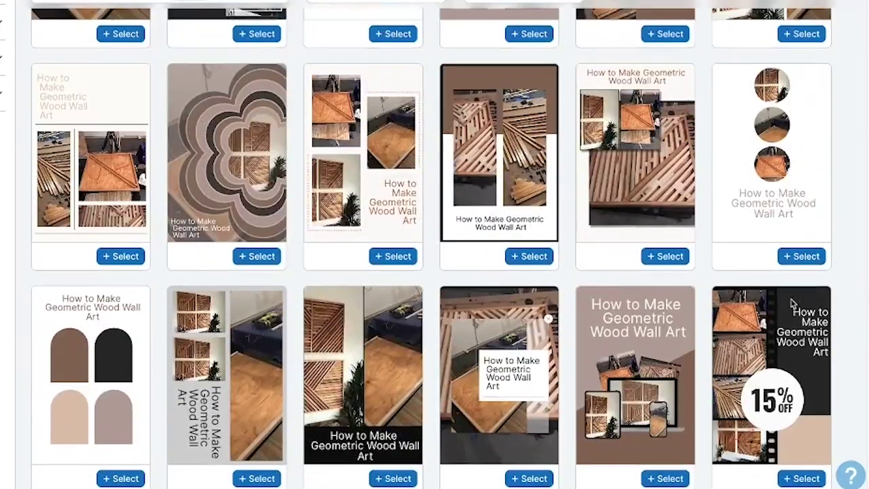
scroll(767, 302, down, 5)
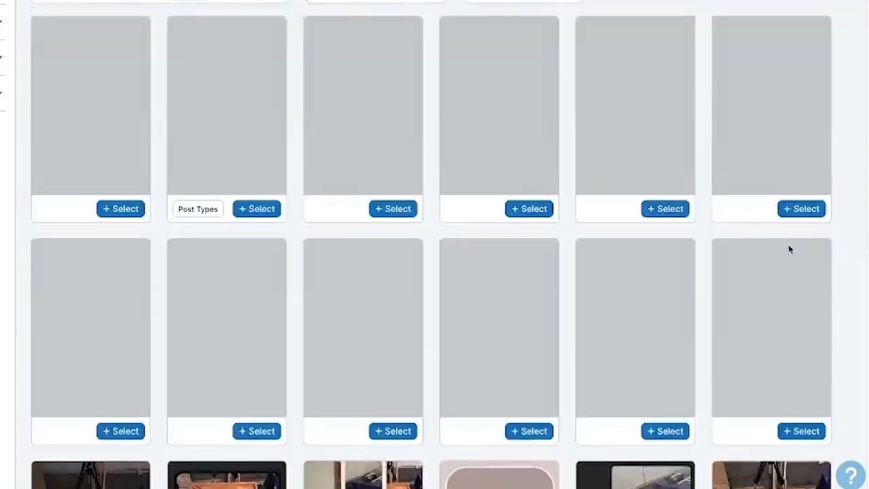
scroll(788, 3, up, 1)
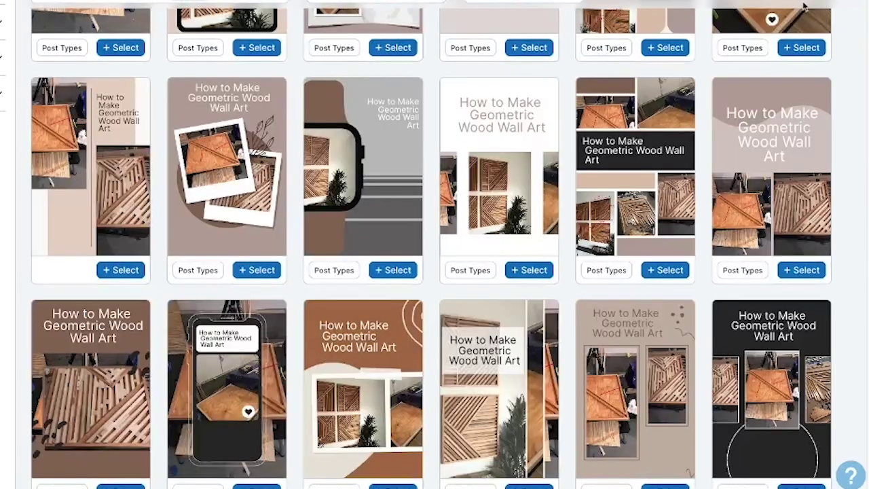
scroll(431, 244, up, 2)
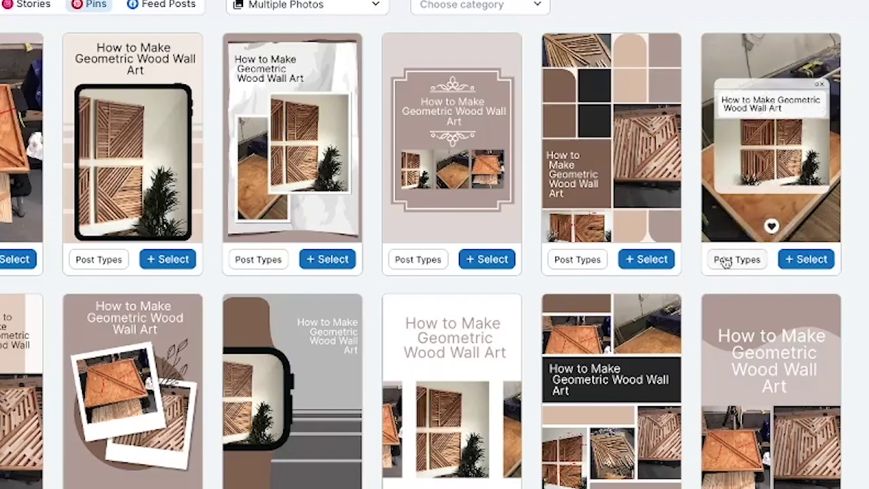
- Select the framed wall-art pin with the heart and continue selecting designs
click(802, 259)
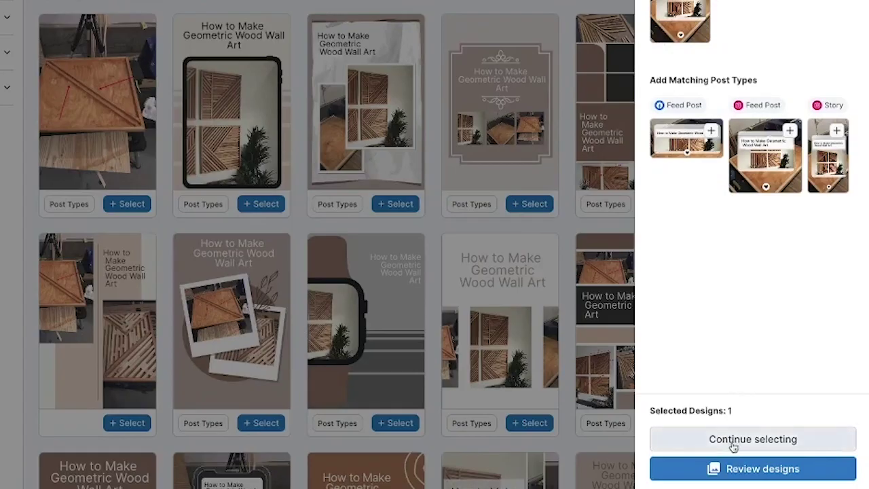
click(771, 483)
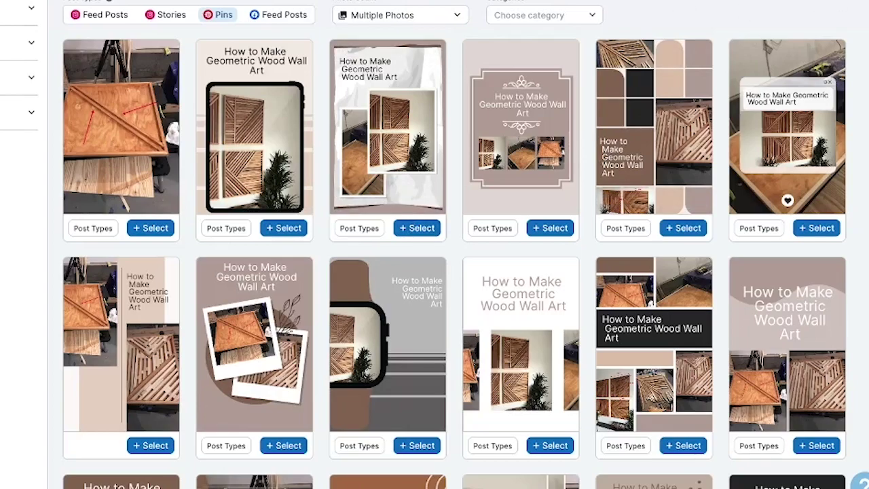
- Shuffle the three-photo pin's photos five times, then its layout until the title is on top
scroll(217, 143, down, 5)
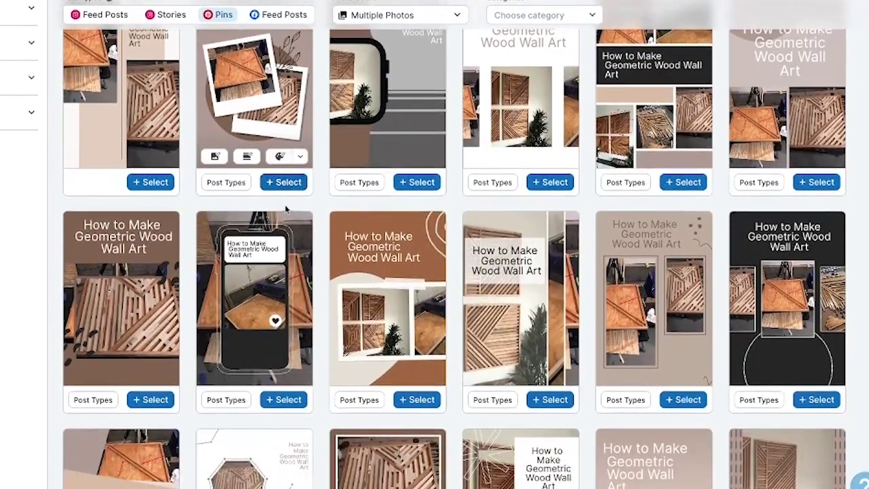
scroll(285, 212, down, 5)
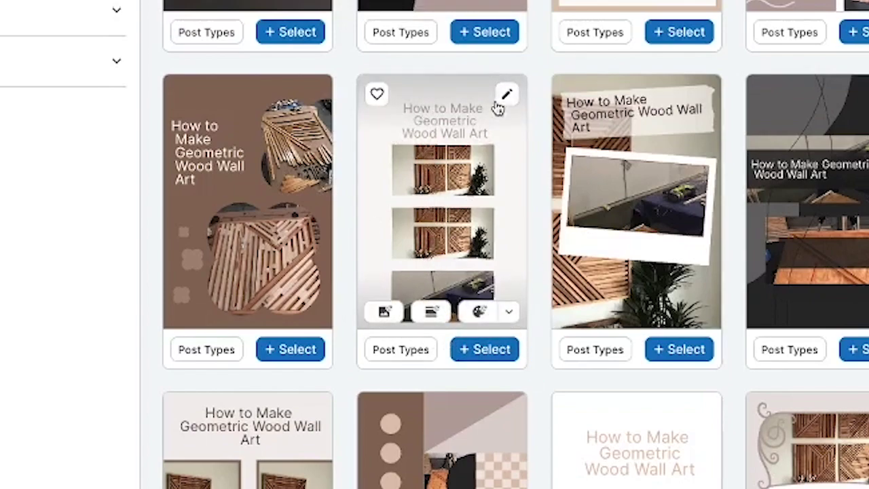
click(383, 314)
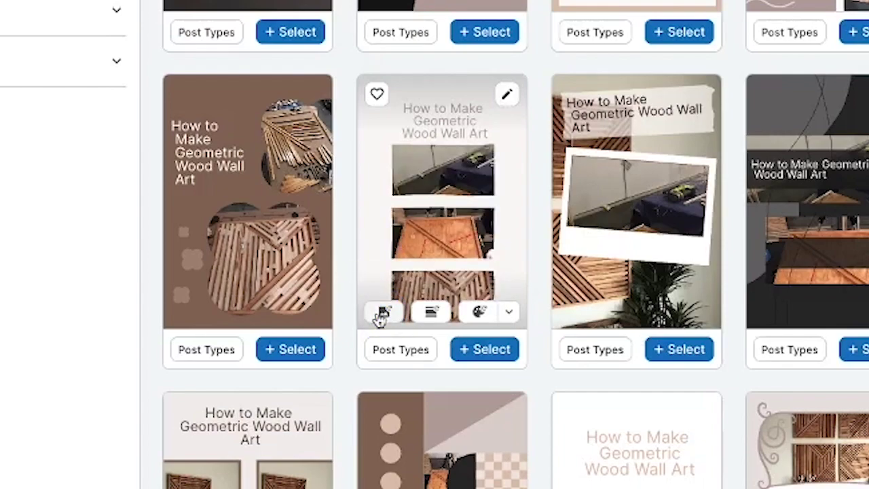
click(381, 315)
click(382, 314)
click(382, 314)
click(382, 314)
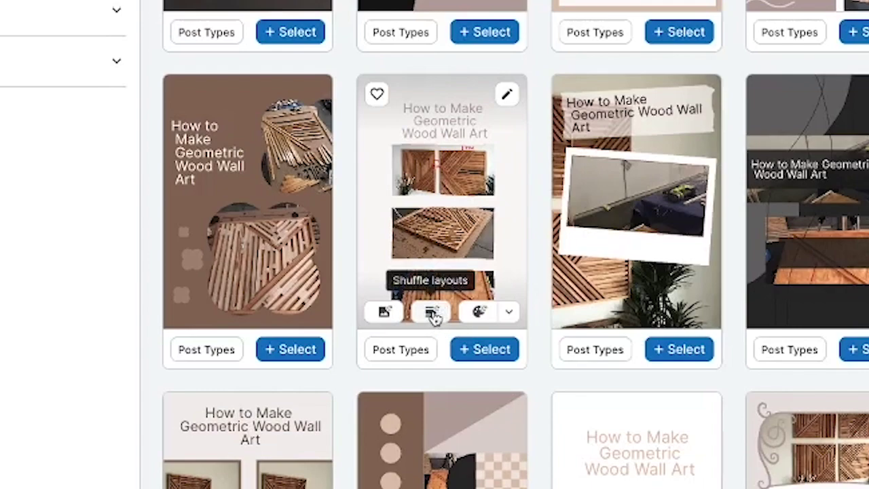
click(432, 313)
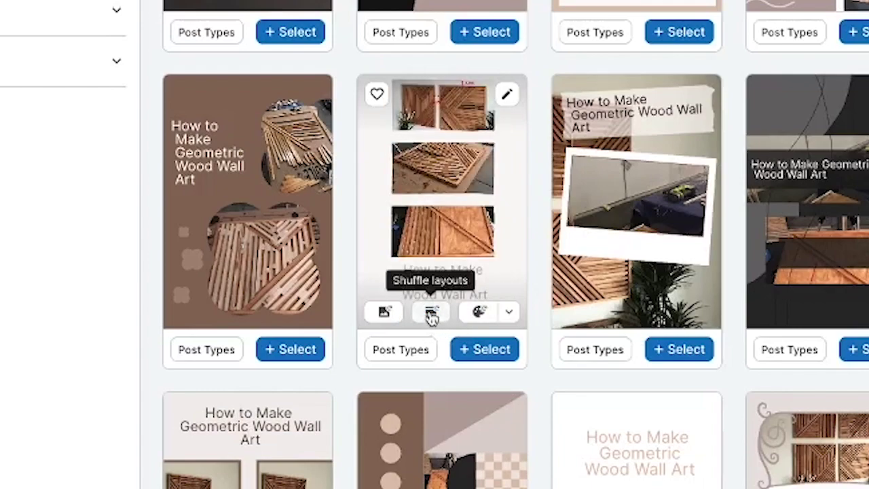
click(430, 313)
click(431, 315)
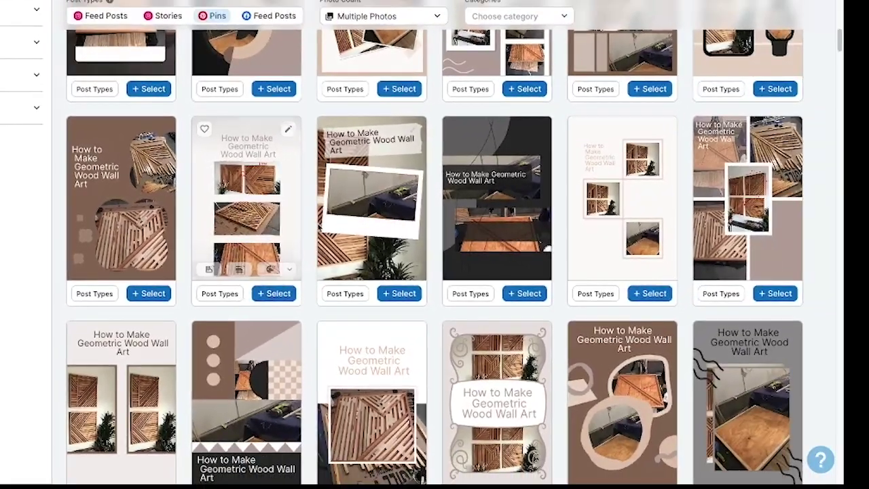
- Review the five selected pin designs in the Design Summary, which reports the pin limit reached
scroll(394, 217, down, 15)
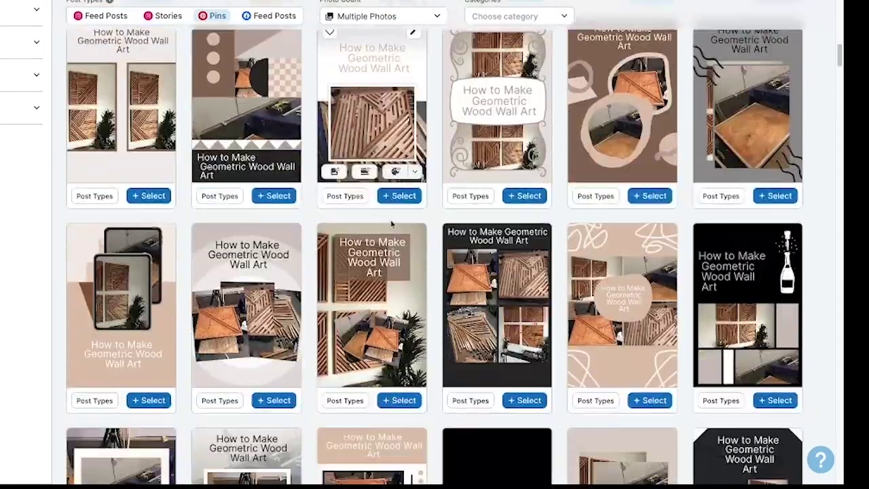
scroll(375, 189, down, 3)
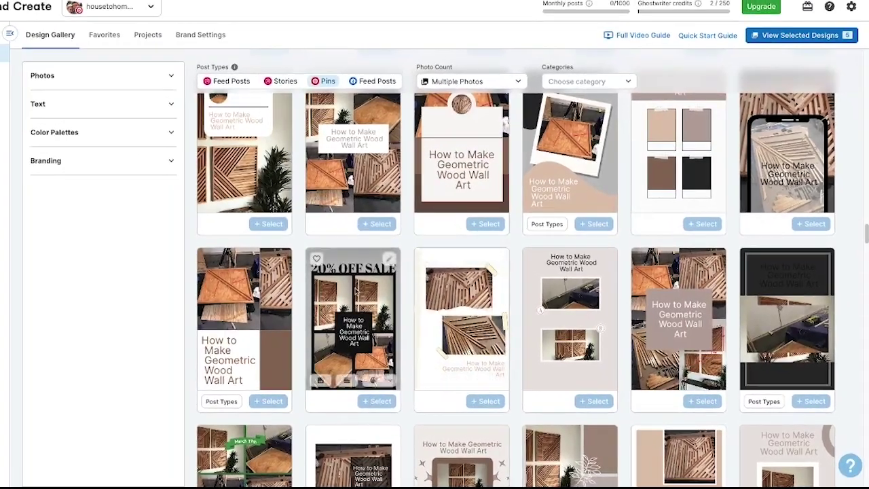
click(799, 34)
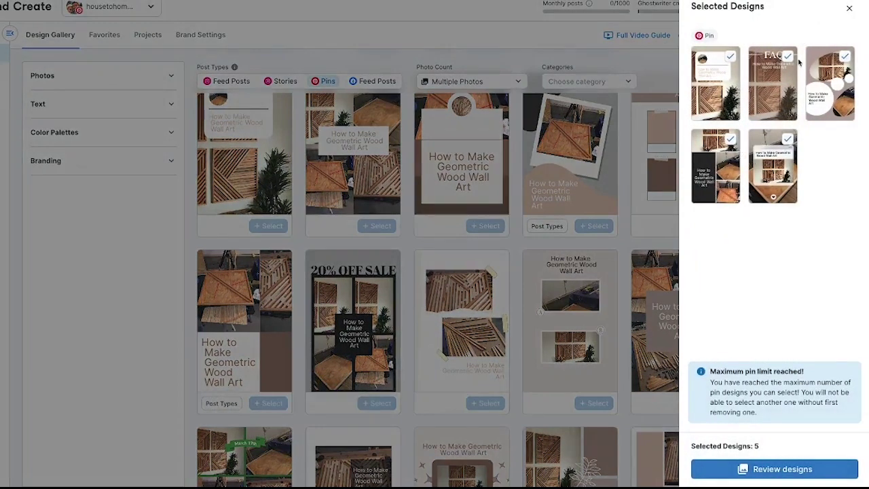
click(777, 468)
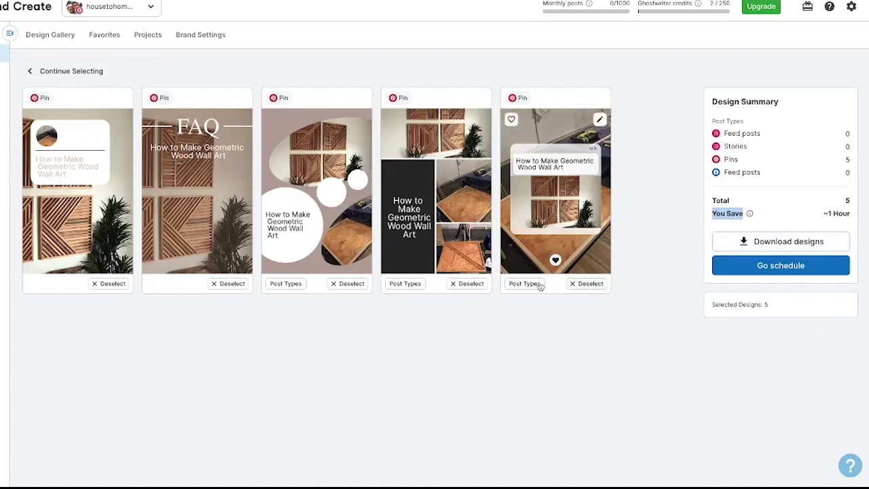
- Send the five selected designs to scheduling for the Pinterest account and check the first Pin URL
click(773, 266)
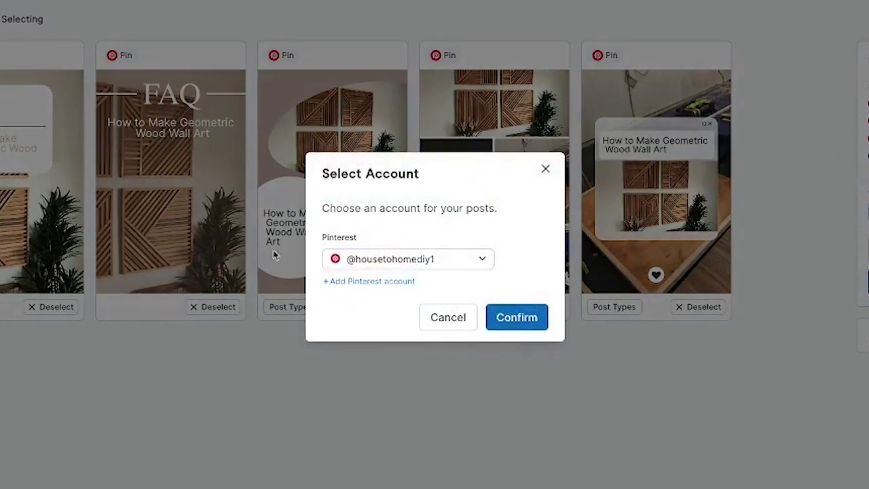
click(519, 317)
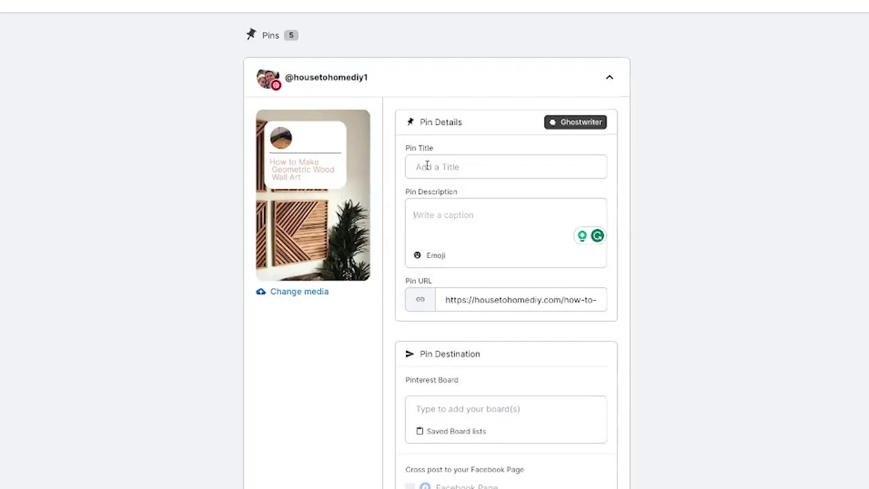
scroll(426, 166, down, 2)
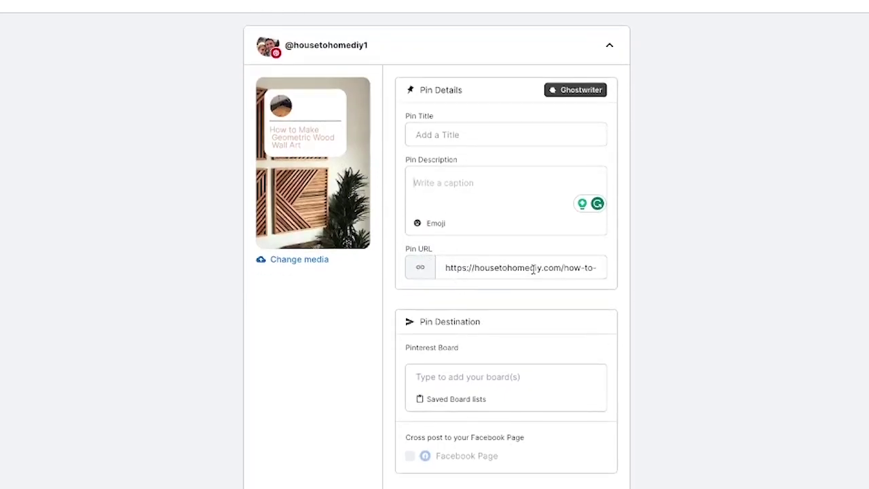
drag(443, 267, 633, 277)
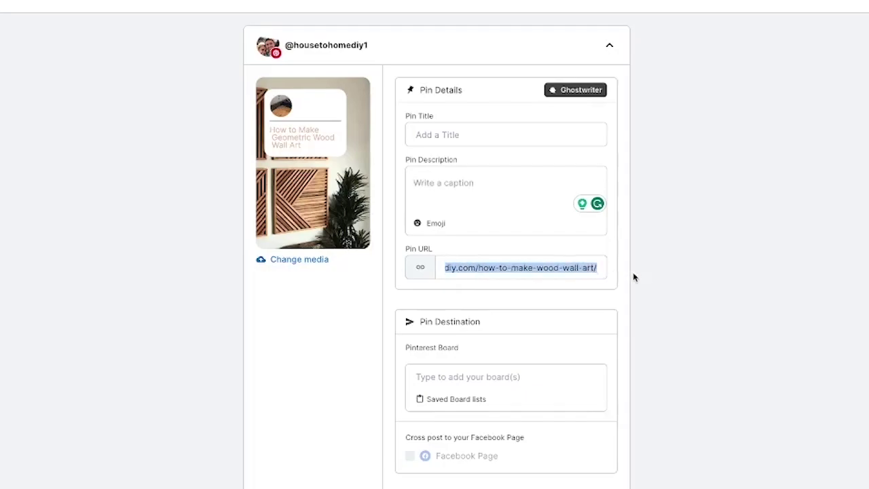
- Scroll through the details of the five pins queued for publishing
scroll(504, 285, down, 2)
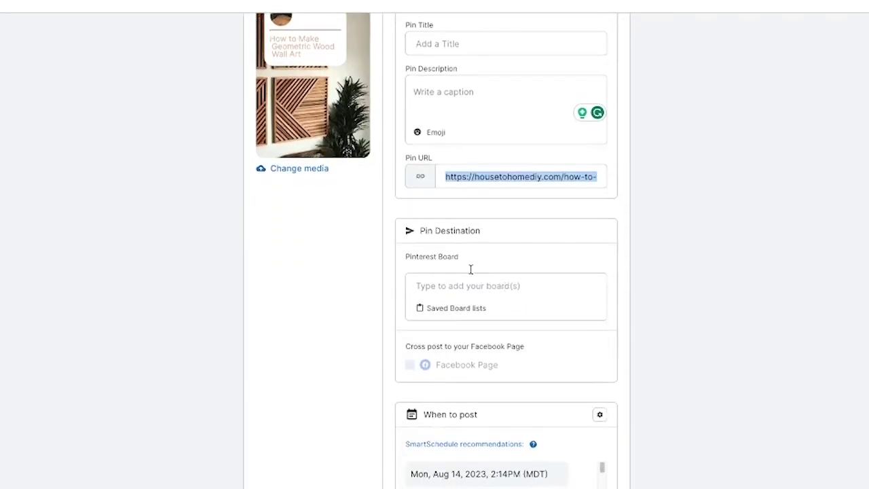
scroll(475, 299, down, 1)
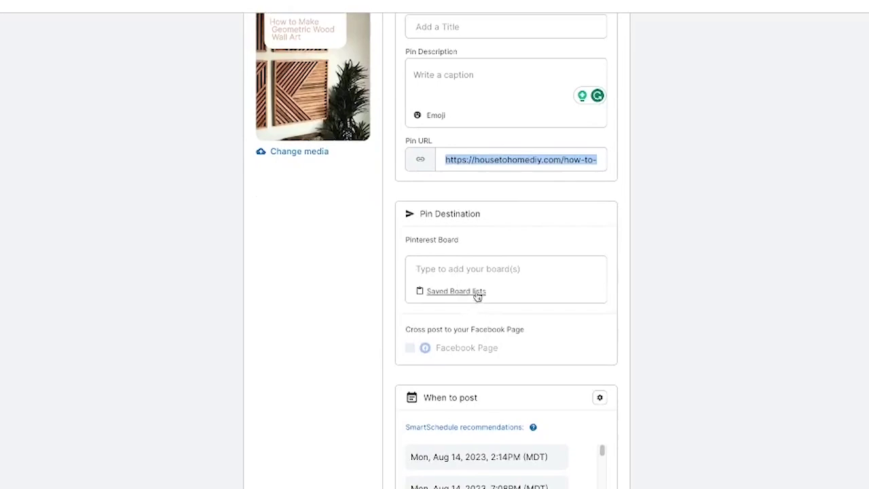
scroll(468, 308, down, 1)
scroll(482, 317, down, 2)
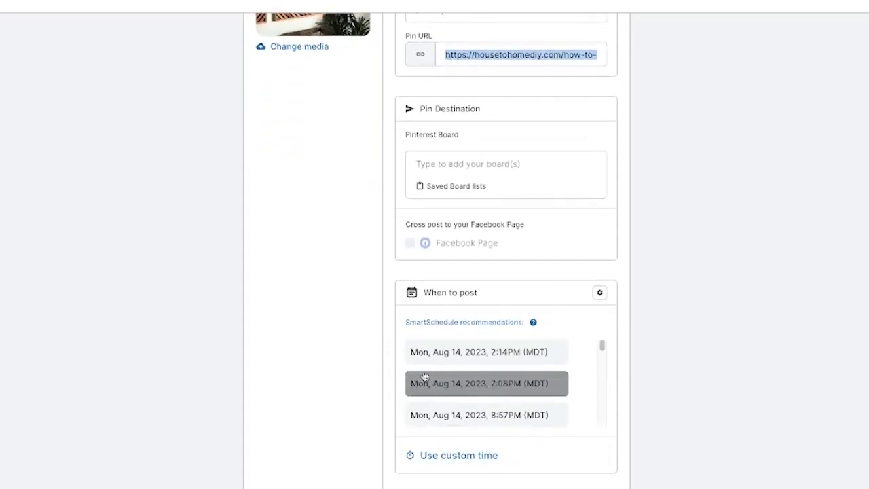
scroll(408, 319, up, 3)
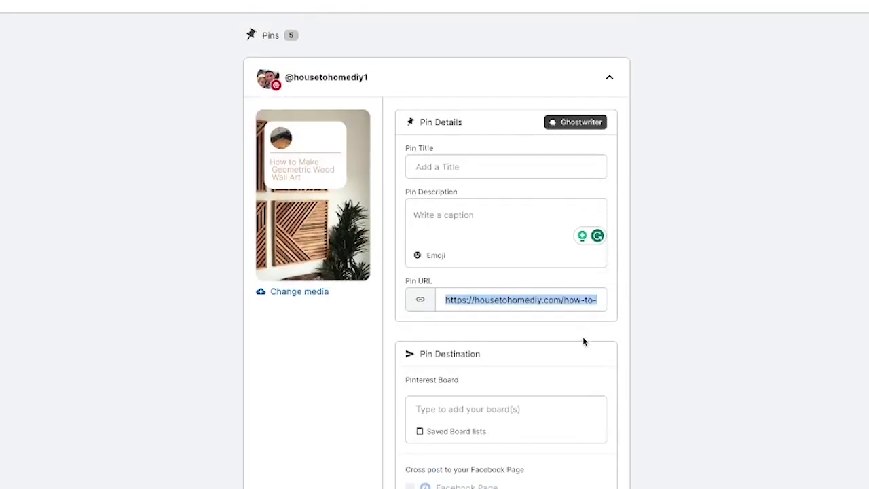
scroll(584, 339, down, 10)
scroll(386, 346, down, 3)
scroll(306, 260, up, 15)
- Start Ghostwriter with Informational content, removing ' - House To Home DIY' from the topic
click(573, 125)
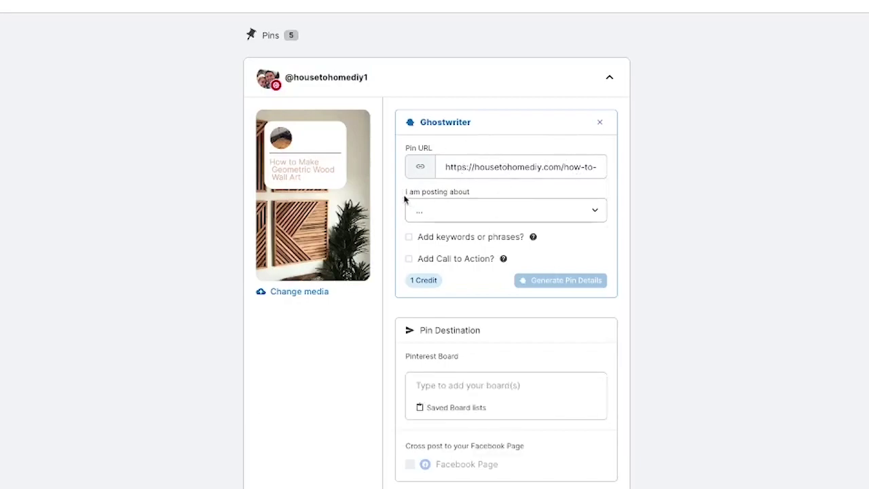
click(559, 209)
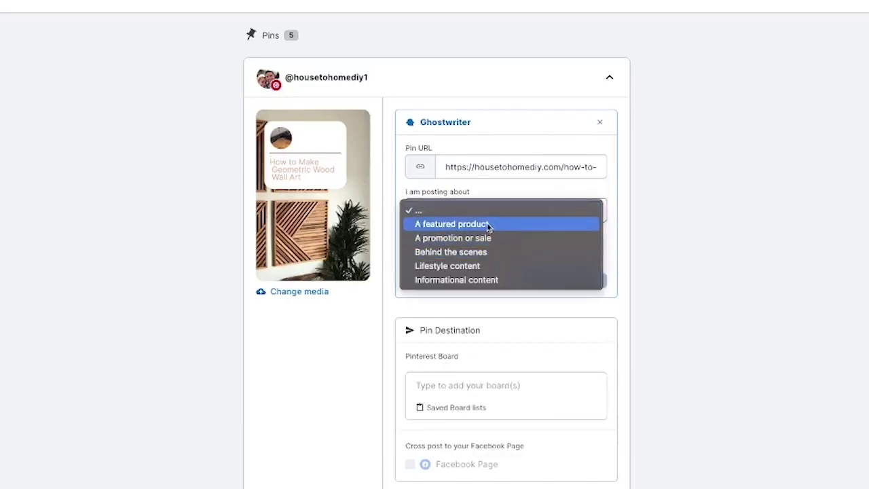
click(468, 279)
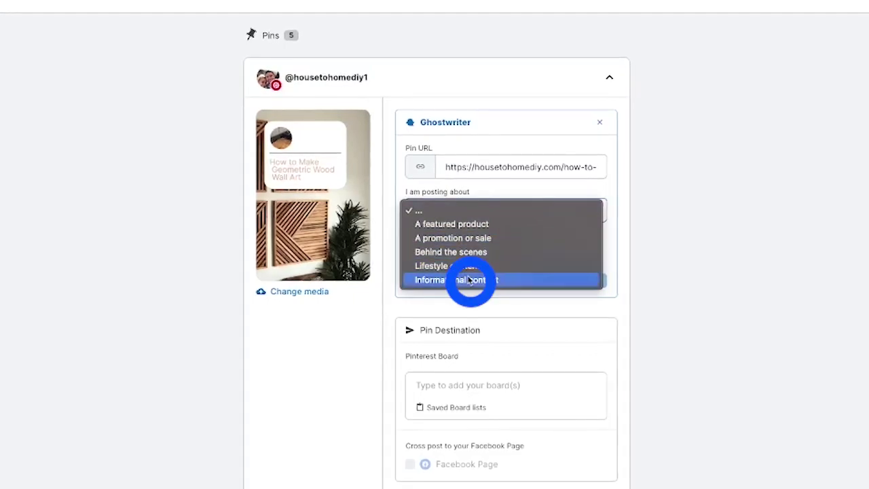
drag(414, 253, 637, 268)
drag(510, 257, 613, 257)
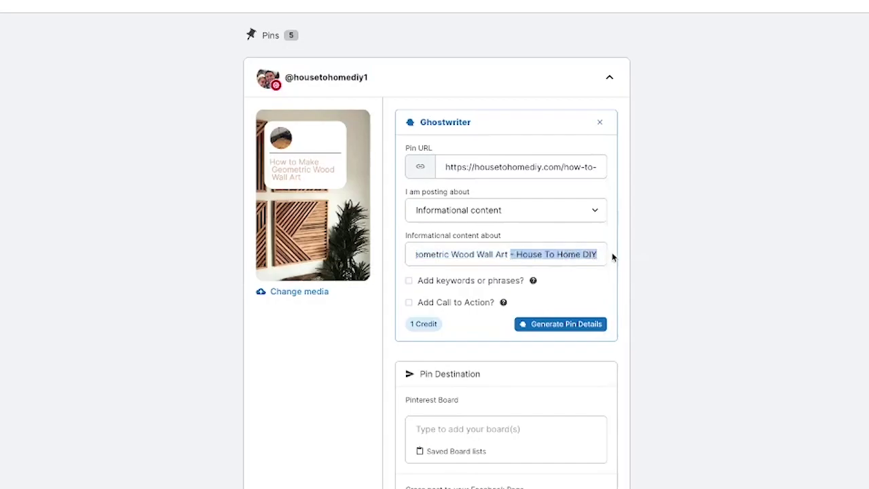
key(BackSpace)
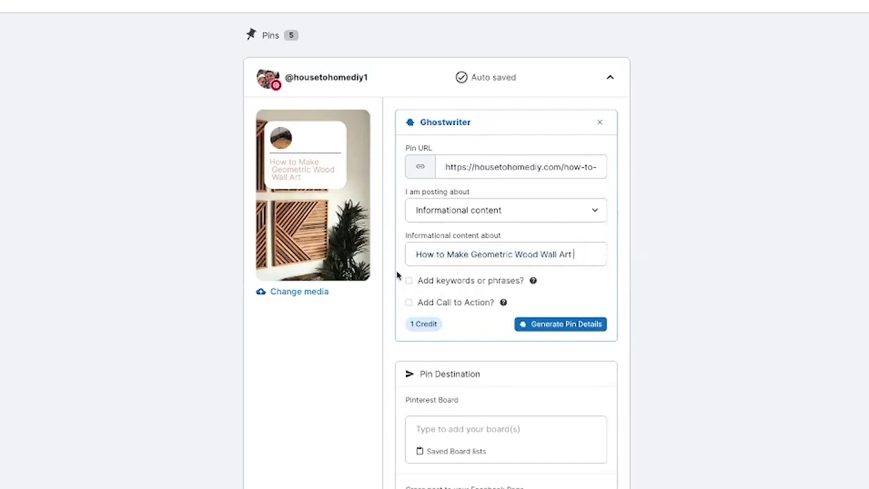
- Add the keyword 'Wood Wall Art' and generate the pin title and description
click(411, 283)
click(451, 297)
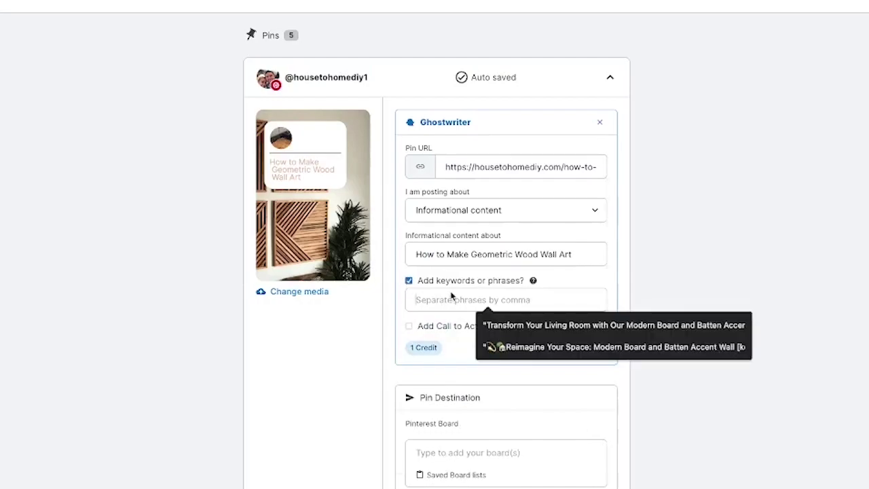
text(Wood Wall Art)
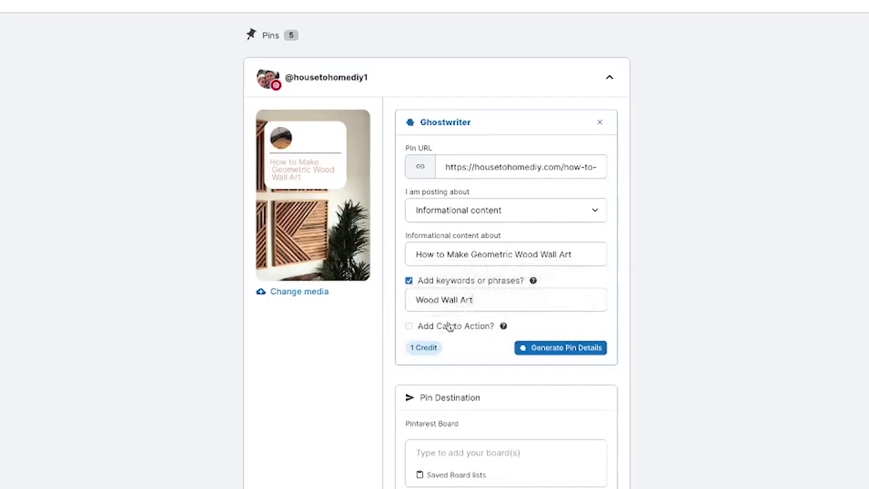
click(564, 348)
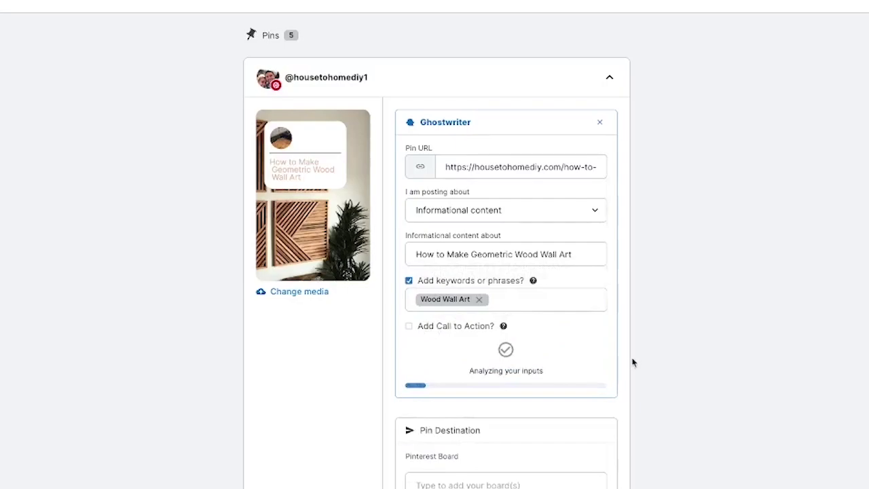
- Review the first generated title and description
scroll(320, 342, down, 1)
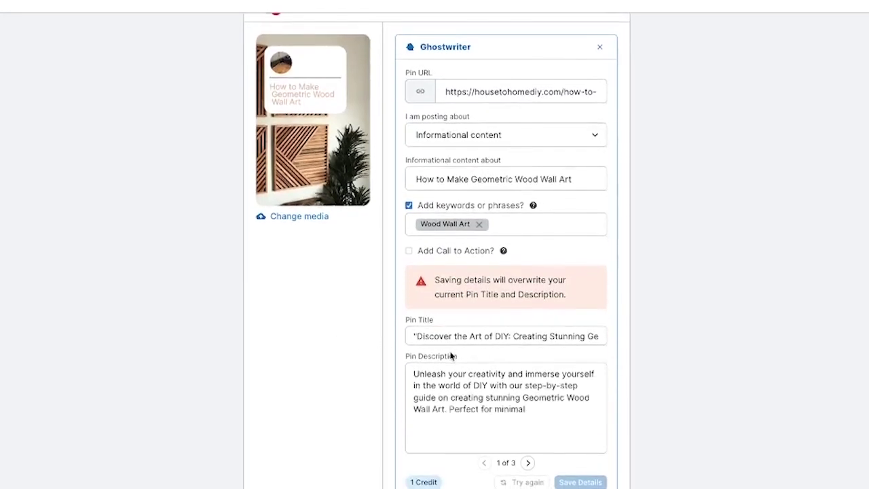
scroll(452, 356, down, 1)
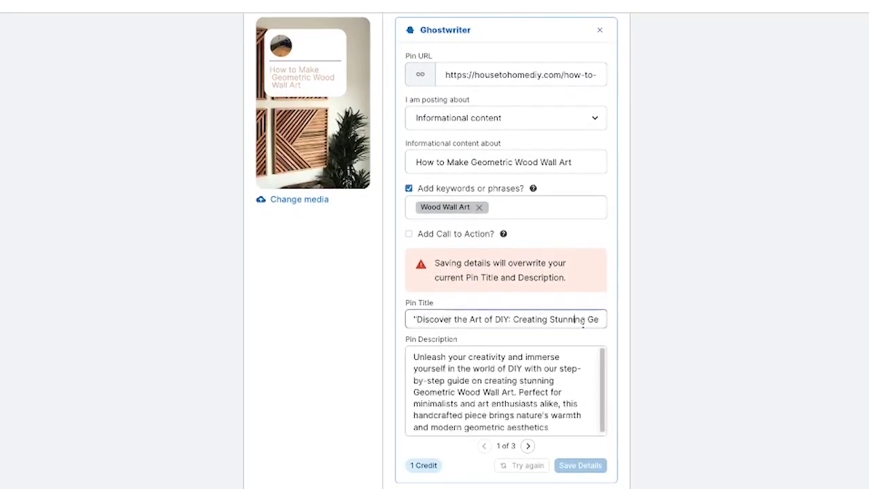
drag(420, 317, 625, 335)
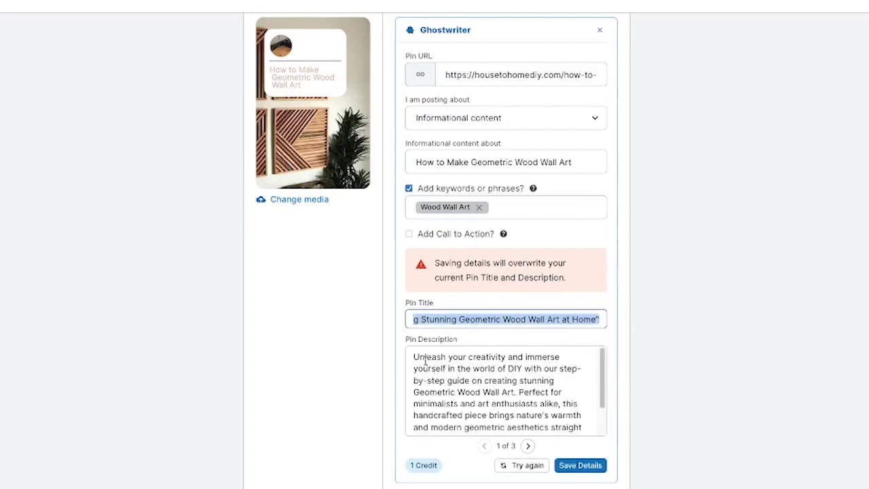
drag(415, 353, 577, 434)
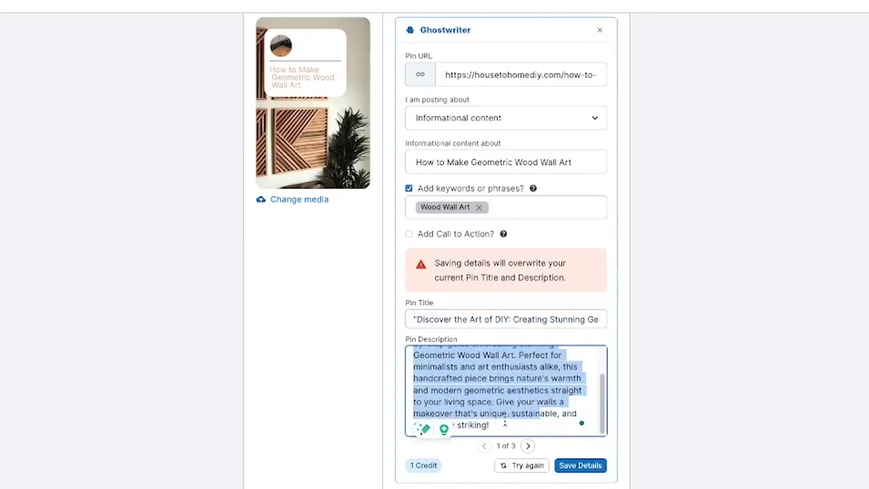
click(505, 372)
scroll(505, 372, up, 1)
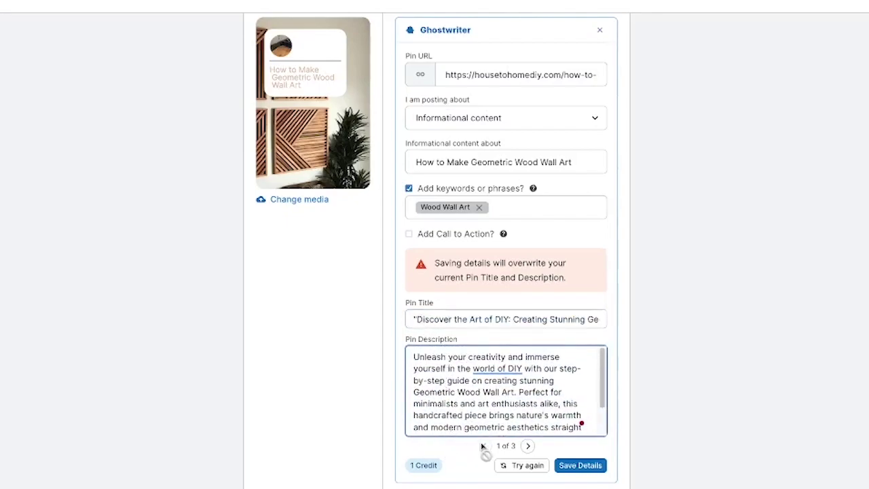
drag(413, 319, 604, 325)
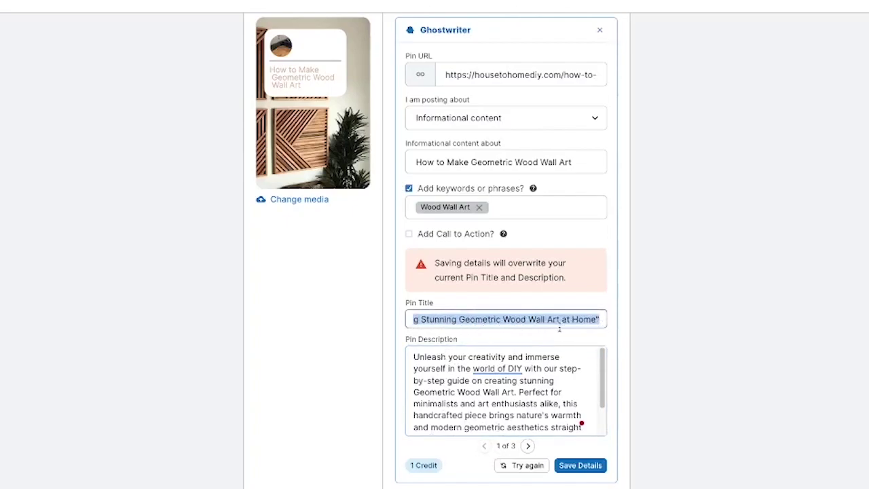
- Compare the second and third generated variants, then return to the first
click(527, 445)
drag(452, 319, 625, 327)
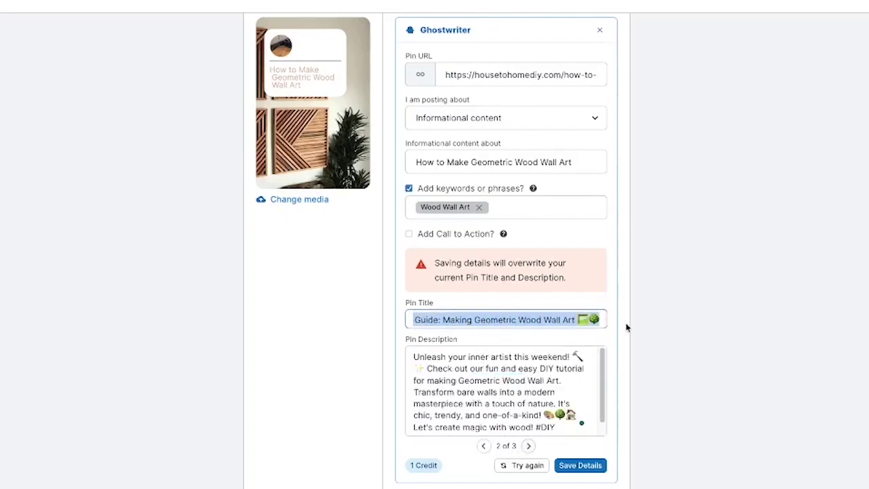
drag(472, 324, 374, 324)
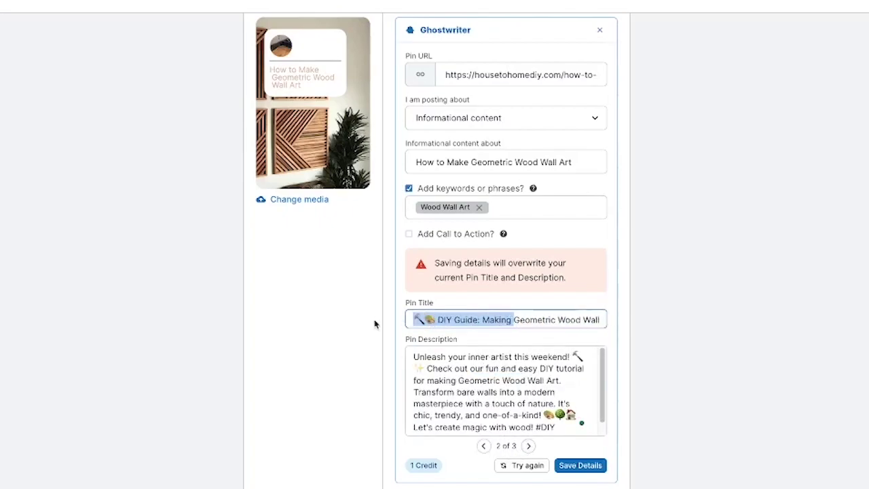
drag(435, 319, 415, 319)
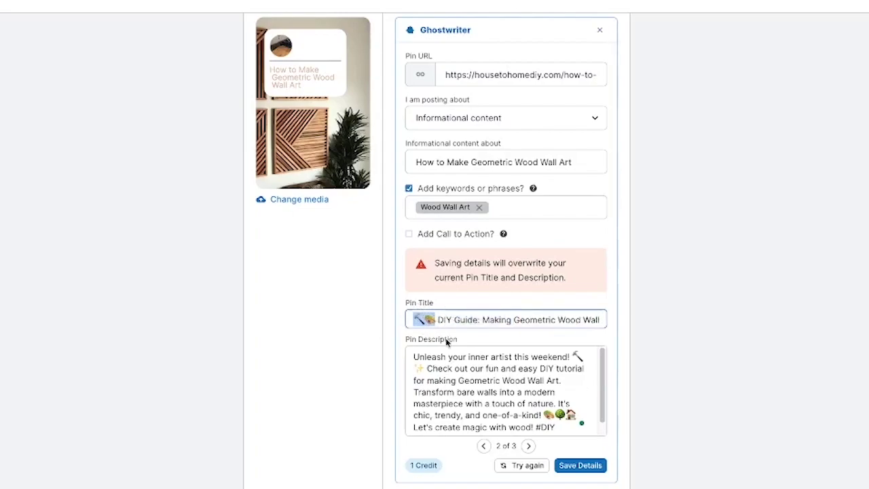
drag(456, 320, 636, 332)
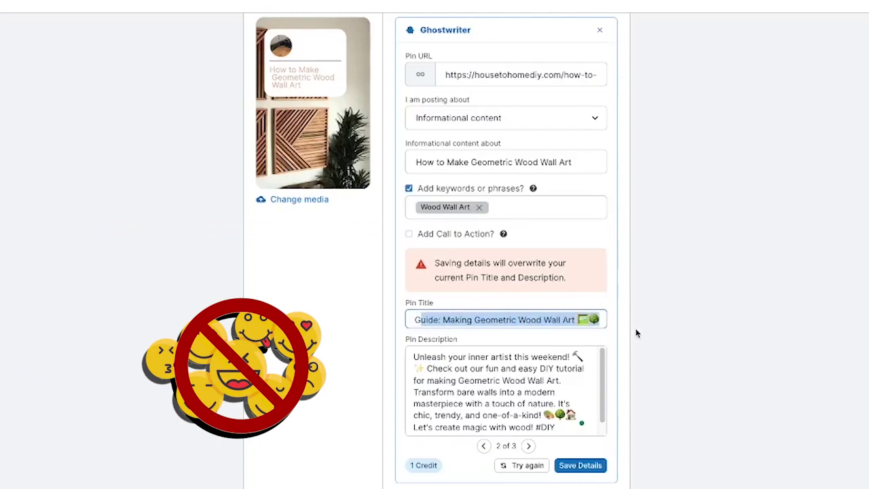
click(528, 445)
drag(416, 319, 609, 327)
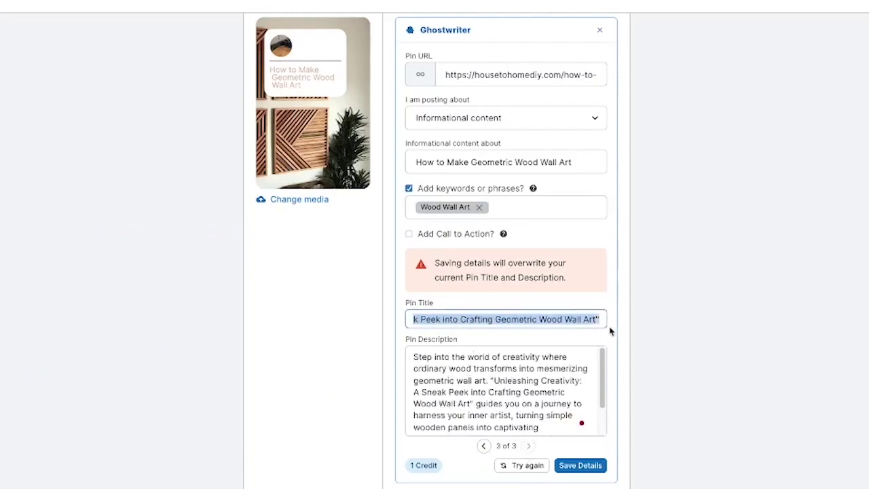
click(483, 445)
click(483, 445)
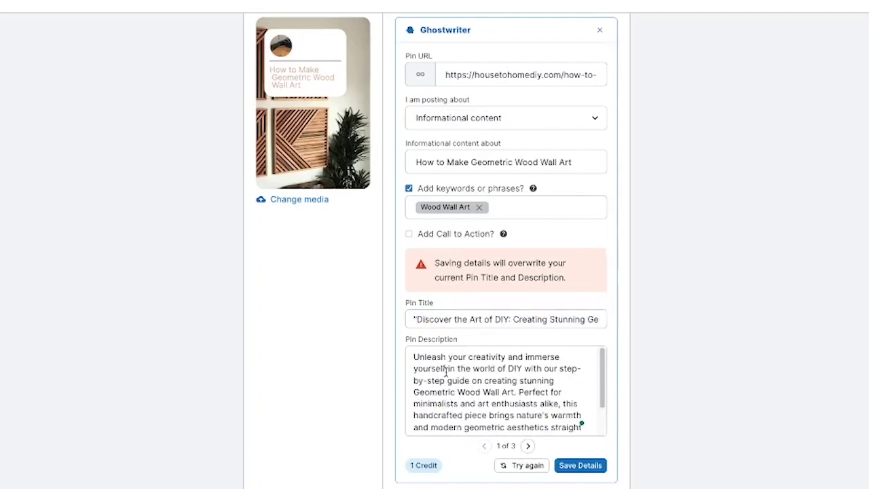
- Delete the opening and closing quotes from the first variant's title
click(415, 319)
key(Delete)
key(End)
key(BackSpace)
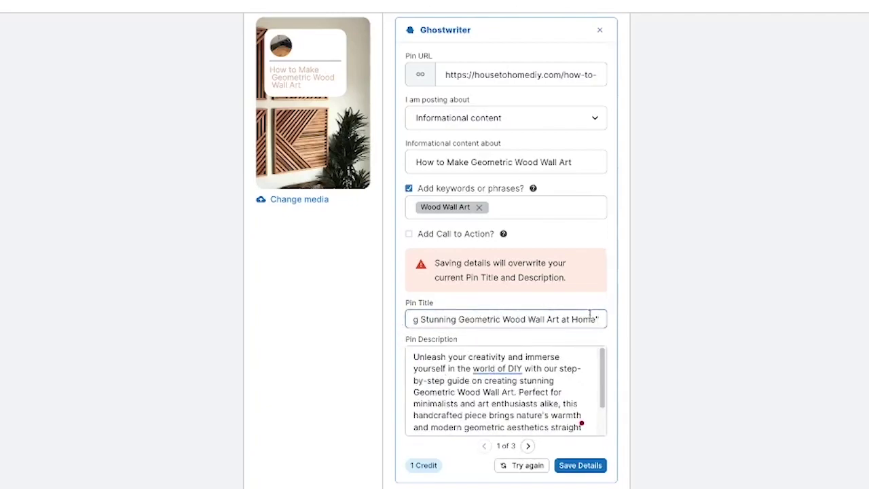
scroll(550, 407, down, 1)
click(550, 412)
- Save the Ghostwriter details and pick the Thu, Aug 17, 1:21PM SmartSchedule slot
click(579, 465)
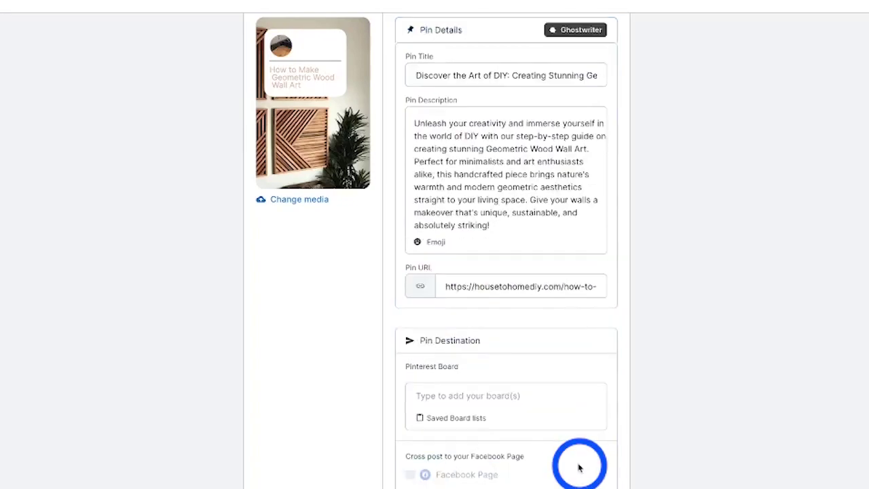
scroll(467, 307, down, 5)
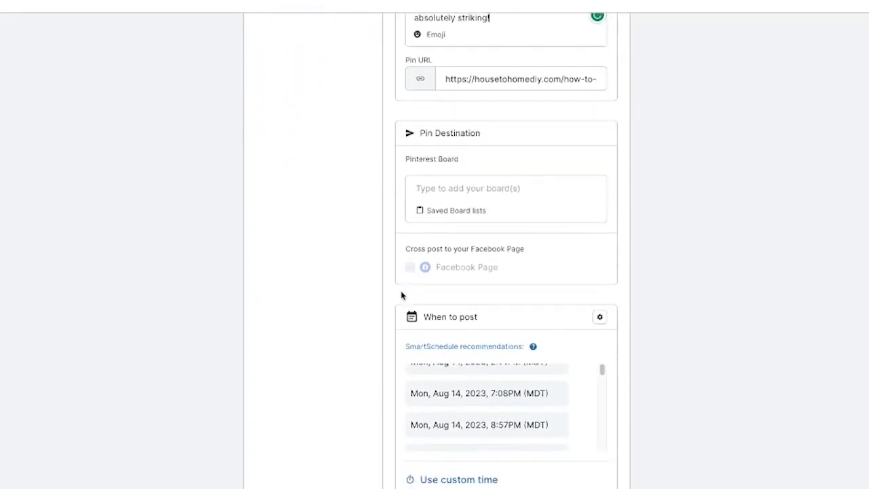
scroll(480, 346, down, 6)
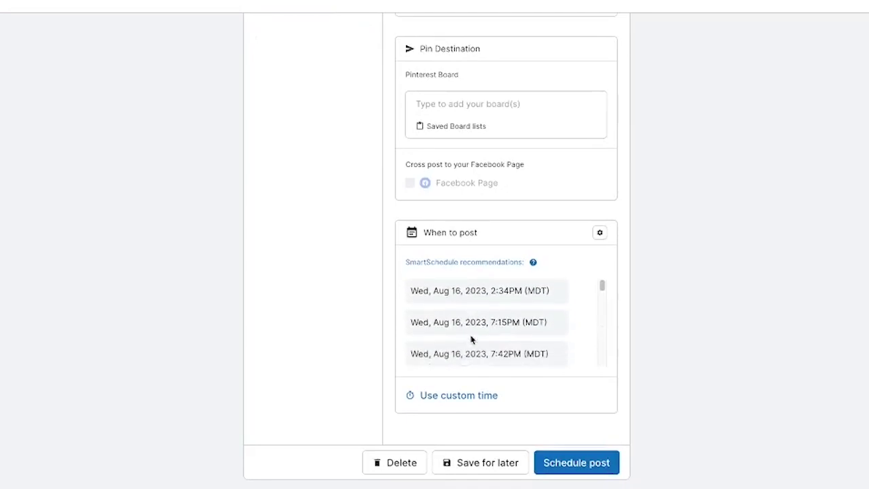
scroll(461, 333, up, 1)
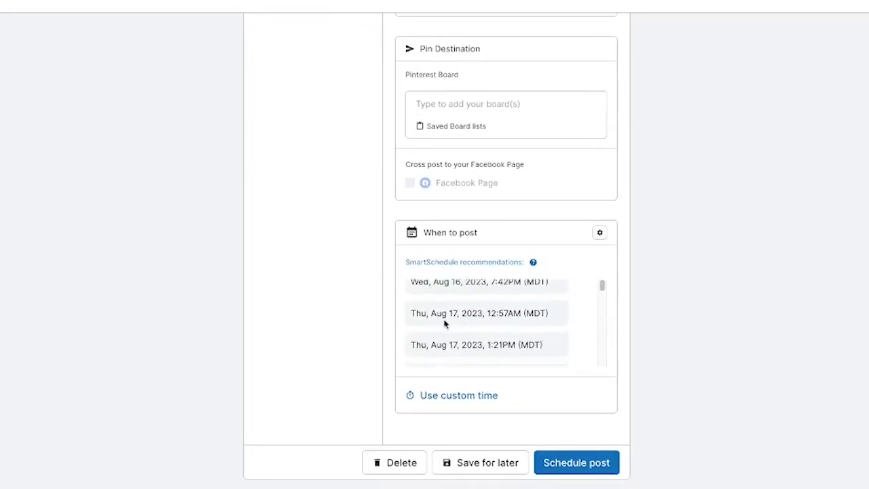
scroll(471, 325, down, 1)
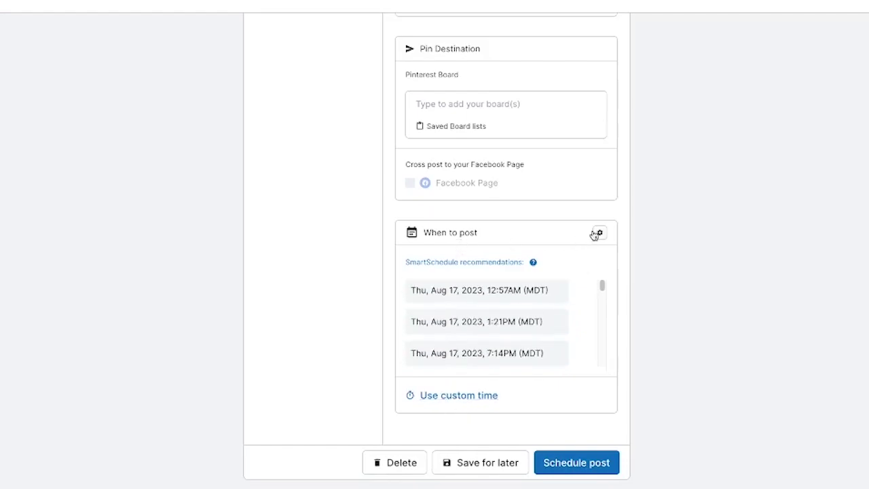
click(466, 324)
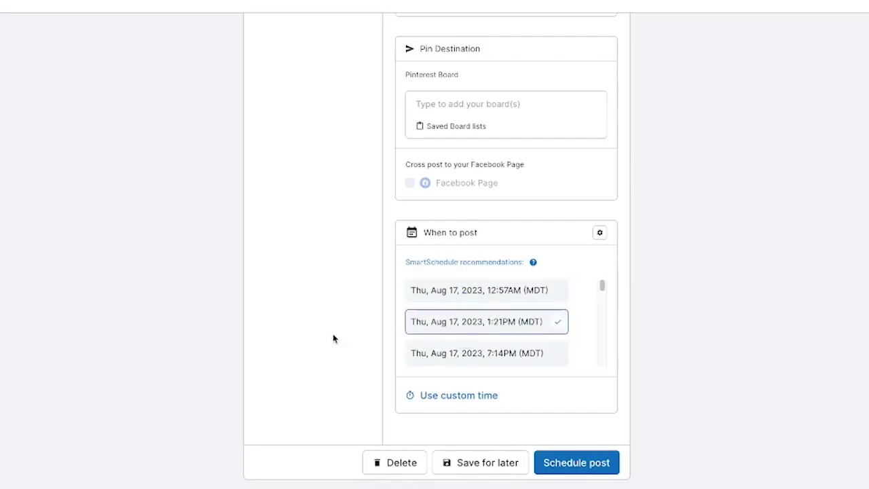
scroll(333, 338, down, 3)
- Add the 4h Home Improvement Projects board and schedule the pin
click(576, 254)
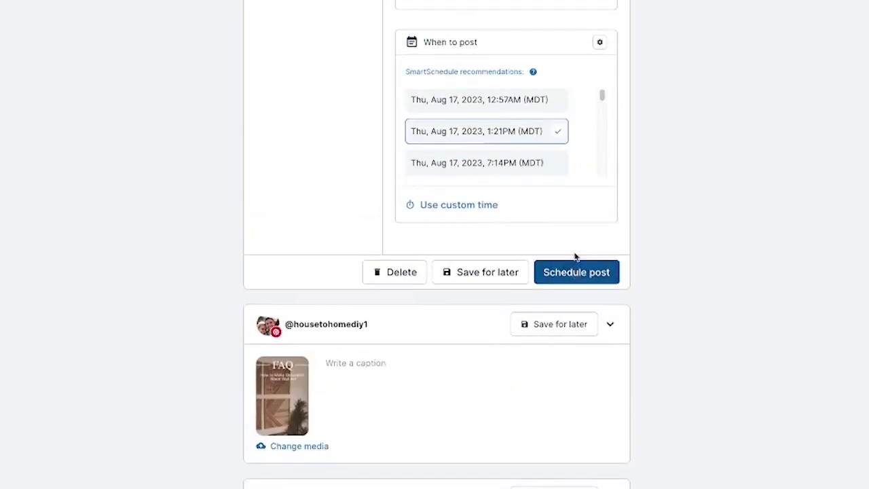
click(456, 212)
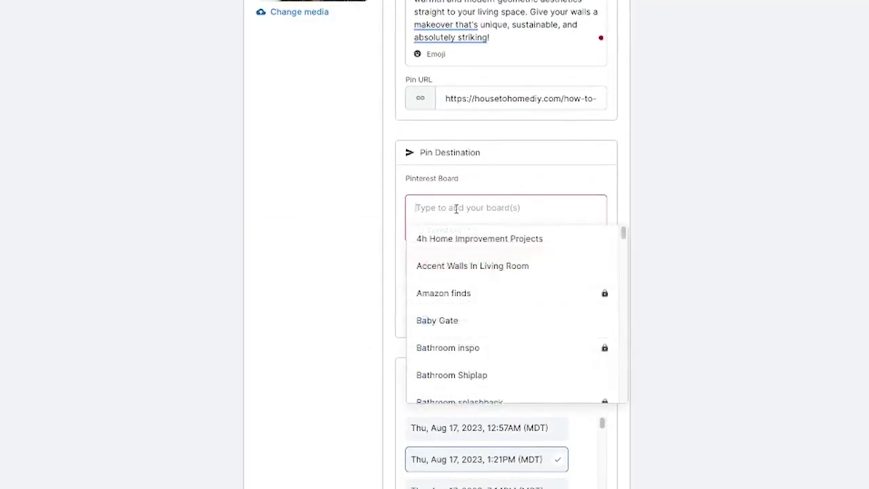
scroll(535, 305, down, 3)
scroll(529, 310, up, 4)
click(480, 267)
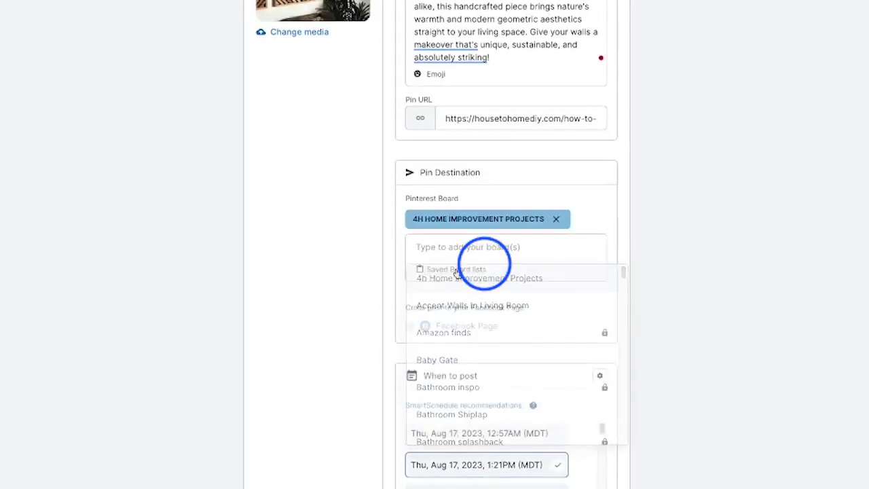
scroll(325, 270, down, 3)
scroll(301, 249, down, 2)
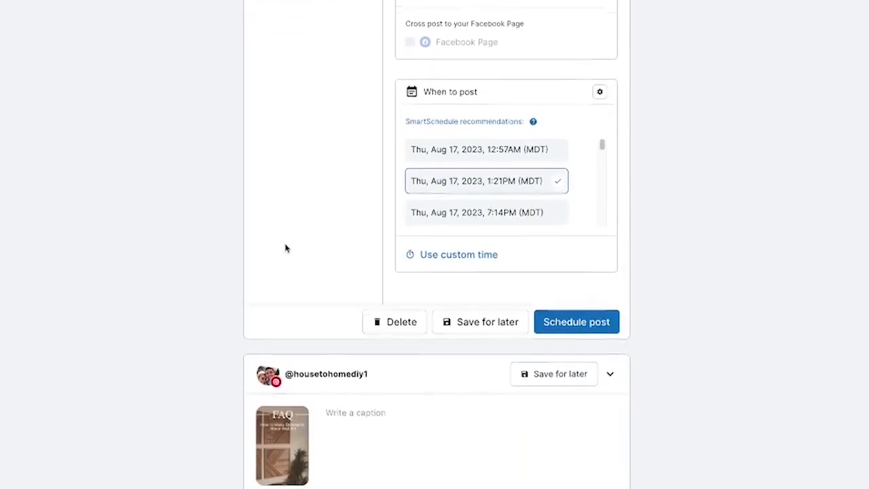
click(570, 336)
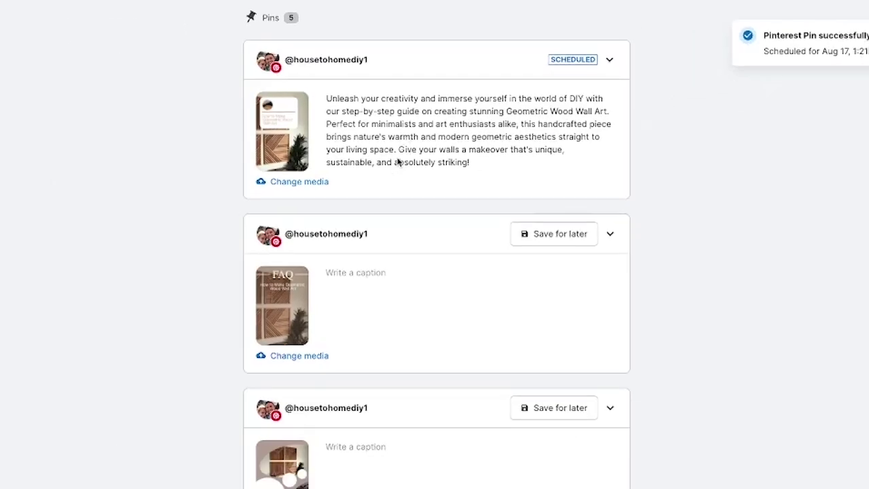
- Scroll through the pins list before moving on to the desk restoration post
scroll(255, 284, down, 4)
scroll(255, 258, up, 4)
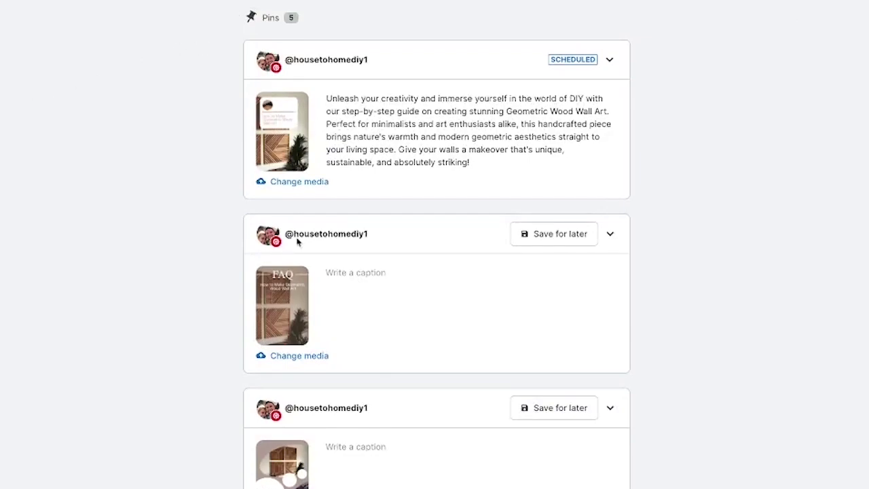
scroll(376, 301, down, 5)
scroll(270, 266, up, 4)
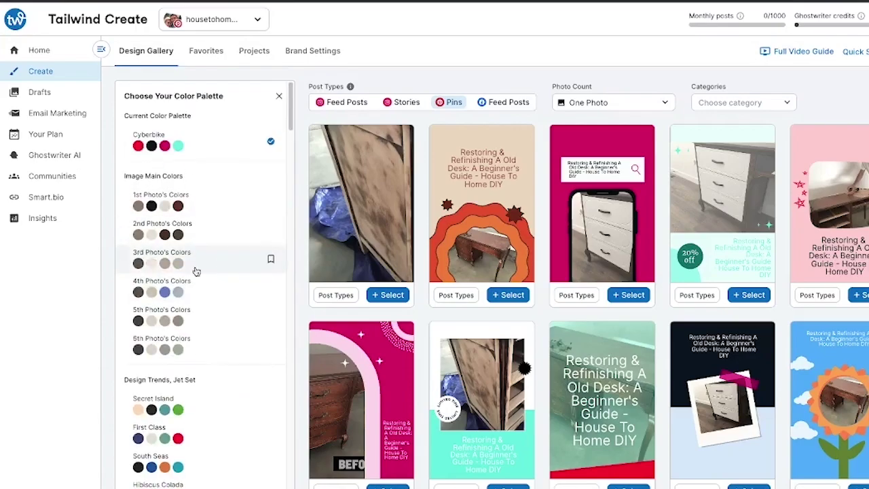
- Filter the Design Gallery to Multiple Photos and open the details for the selected desk pins
click(613, 103)
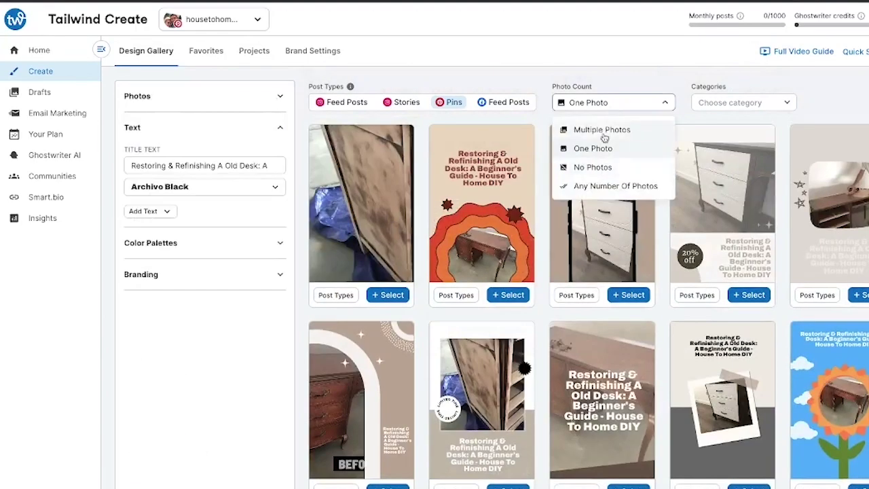
click(604, 130)
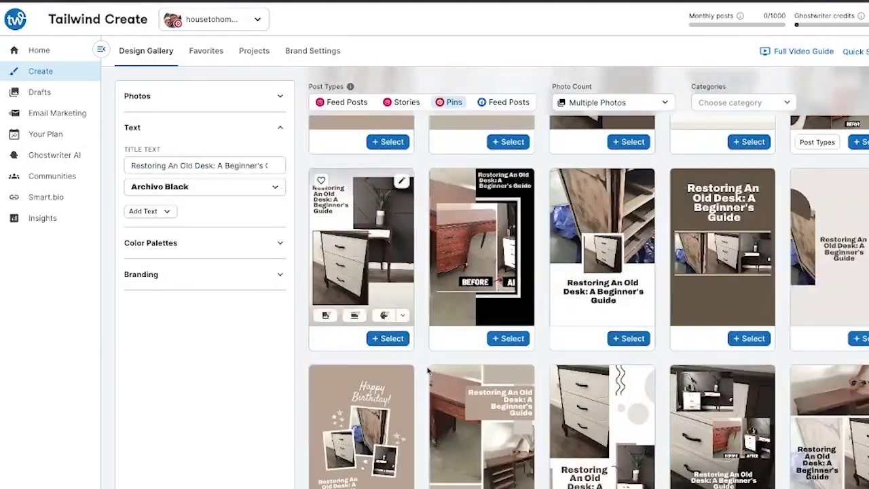
click(503, 280)
click(124, 51)
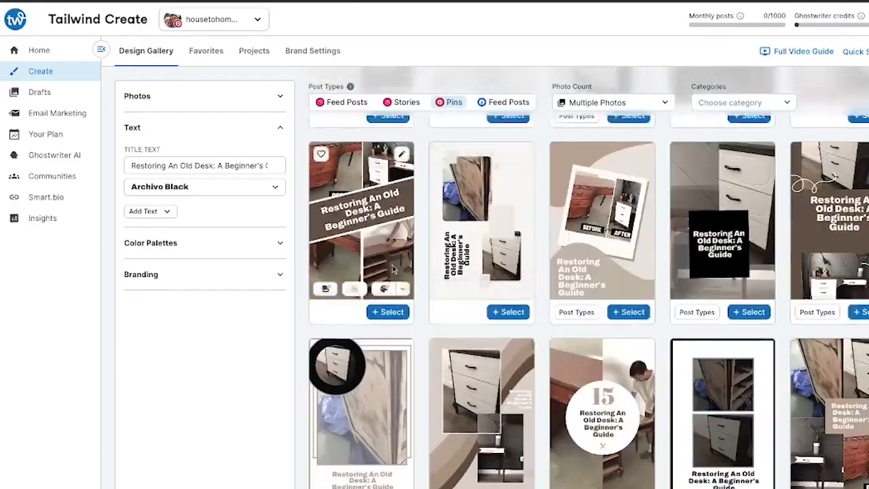
scroll(539, 367, down, 5)
scroll(540, 367, down, 3)
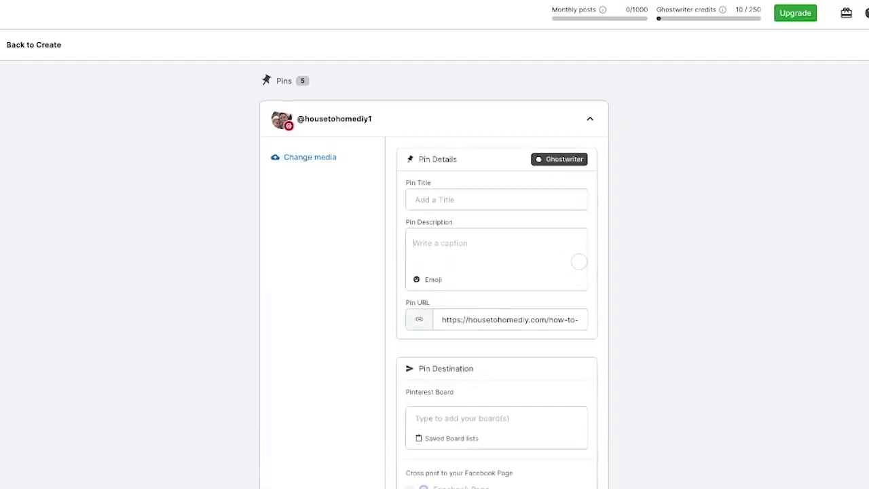
click(558, 159)
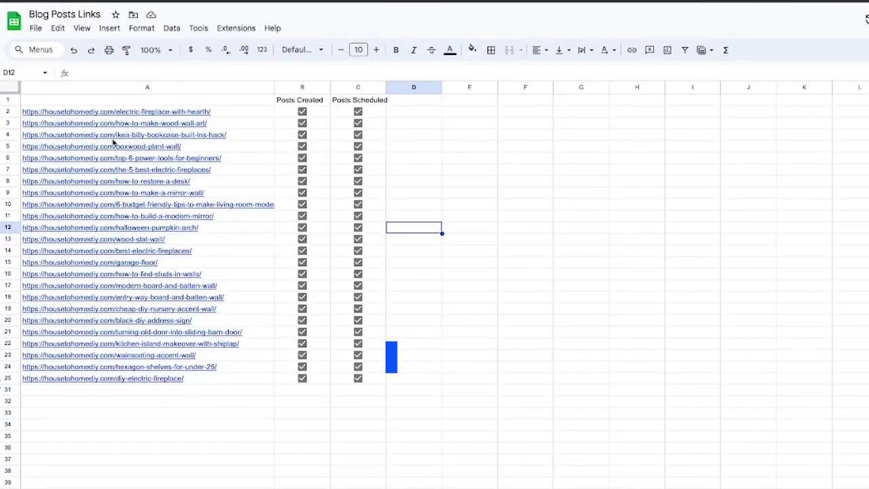
drag(30, 113, 156, 382)
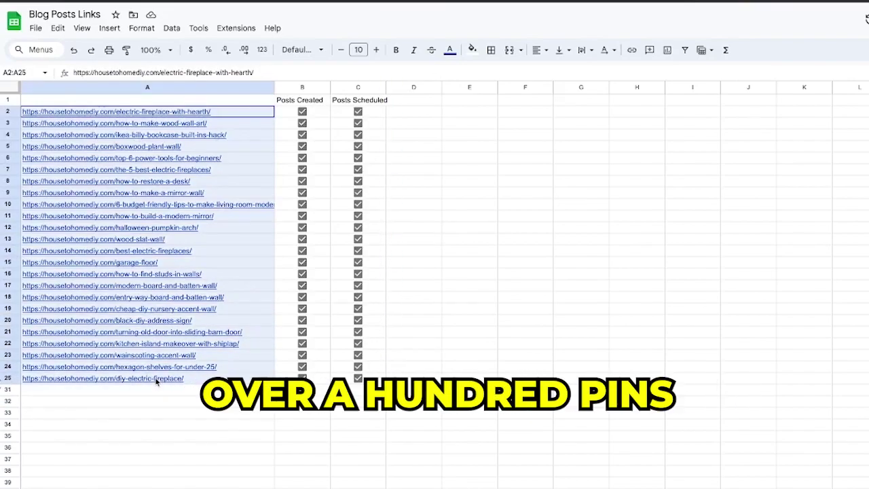
click(453, 367)
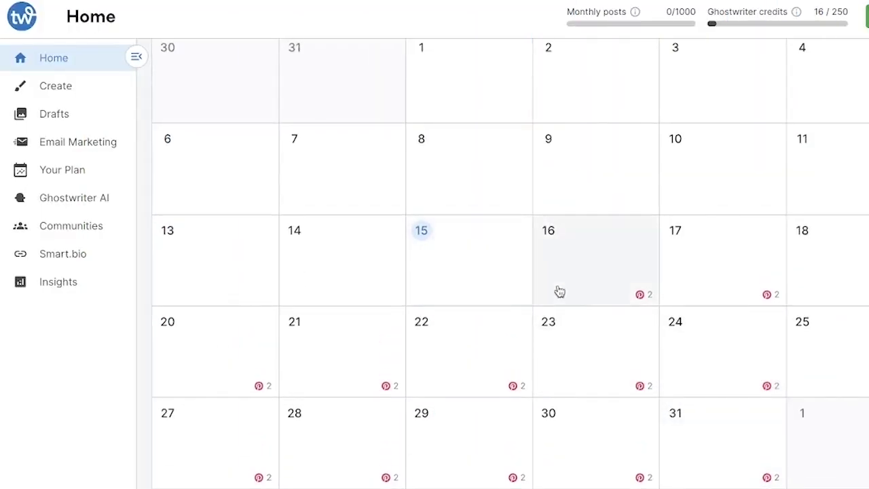
- Inspect days 16 and 17, and try moving day 17's 12AM post onto day 18
click(604, 283)
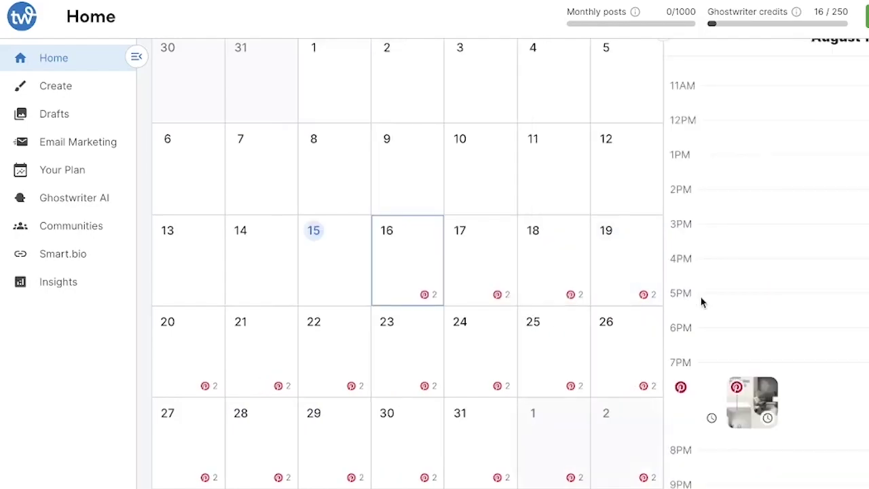
scroll(743, 408, down, 3)
scroll(742, 397, up, 1)
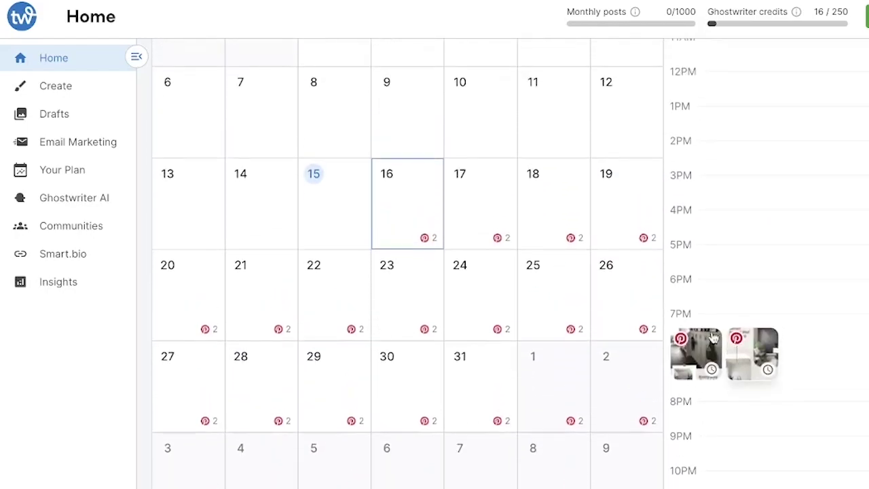
click(509, 224)
scroll(744, 297, up, 1)
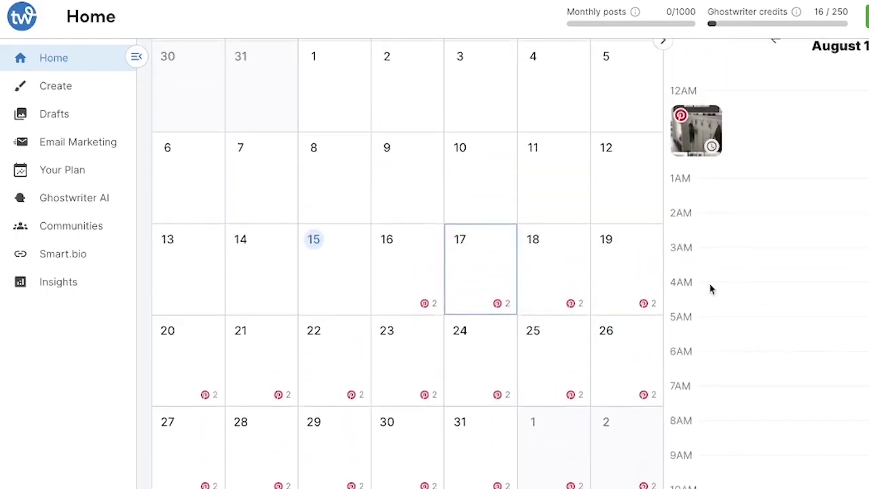
drag(696, 147, 563, 304)
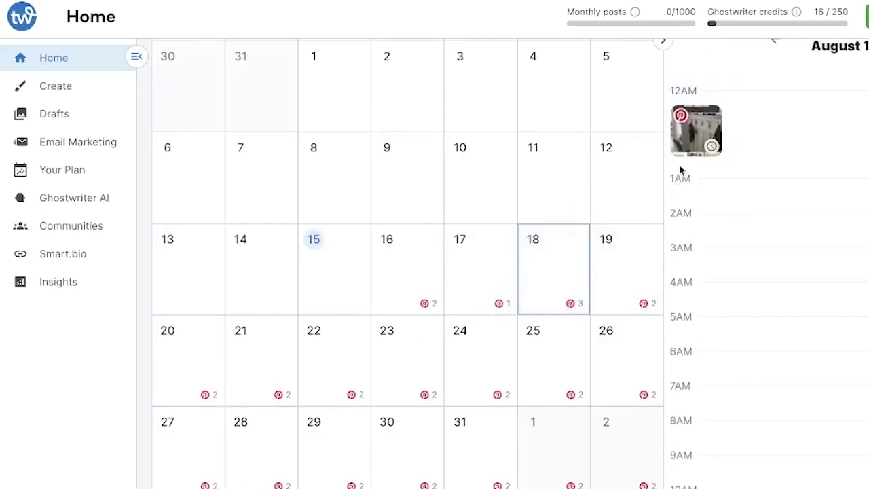
drag(685, 151, 561, 223)
drag(697, 135, 661, 172)
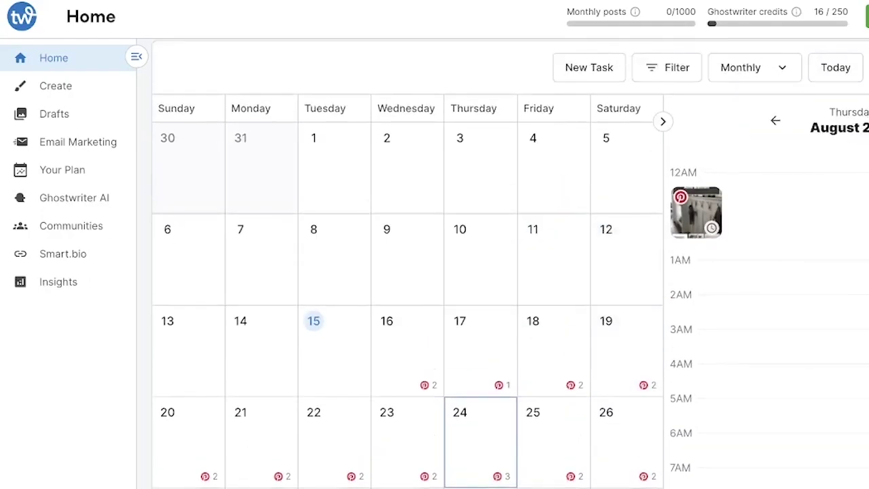
scroll(616, 291, down, 8)
scroll(520, 345, up, 1)
scroll(520, 345, up, 3)
- Check the scheduled posts on days 5, 7, 21, 29, 30 and next month's 6th
click(320, 276)
click(463, 316)
scroll(464, 339, down, 3)
click(563, 388)
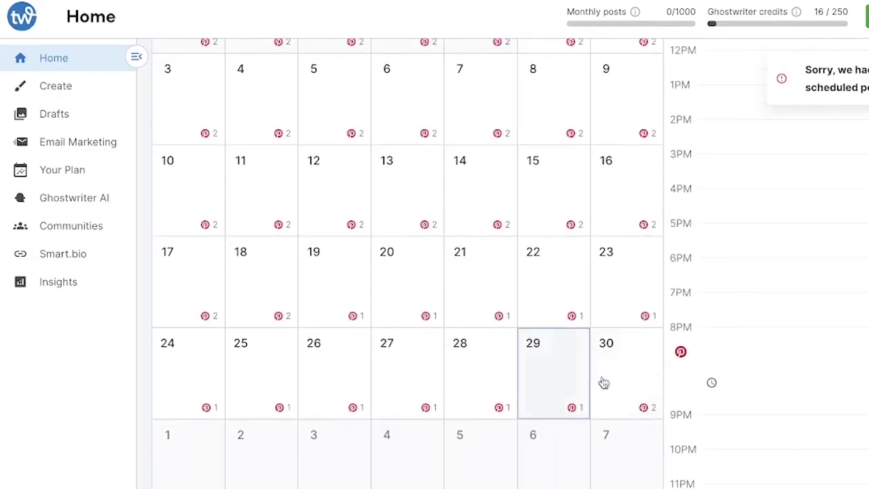
click(634, 382)
click(561, 458)
click(555, 382)
scroll(554, 382, up, 1)
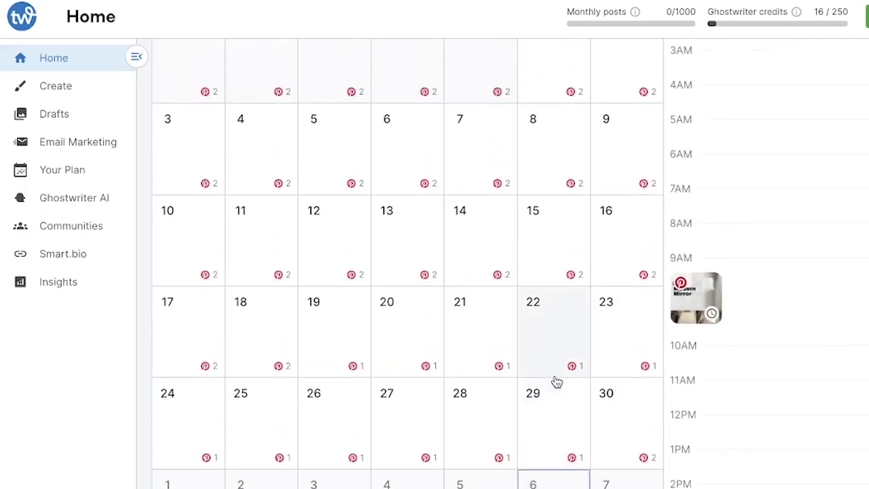
click(489, 345)
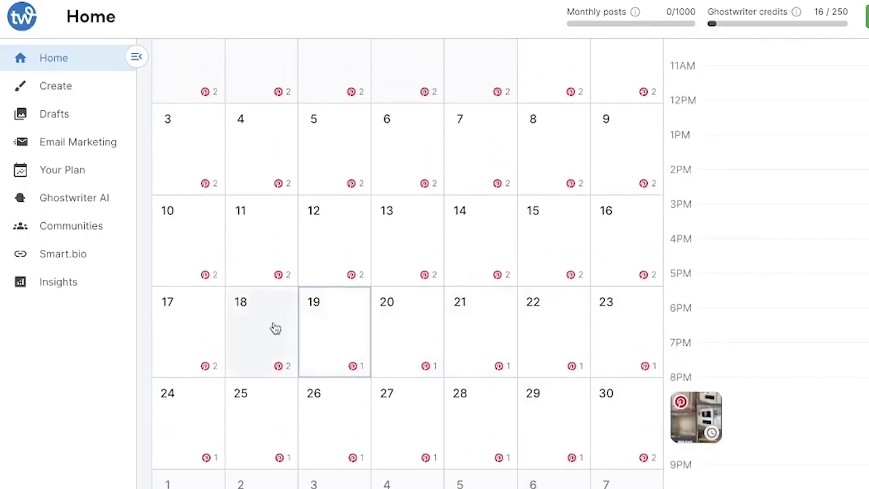
- Move September 18th's second pin from 7PM to 6PM
click(257, 333)
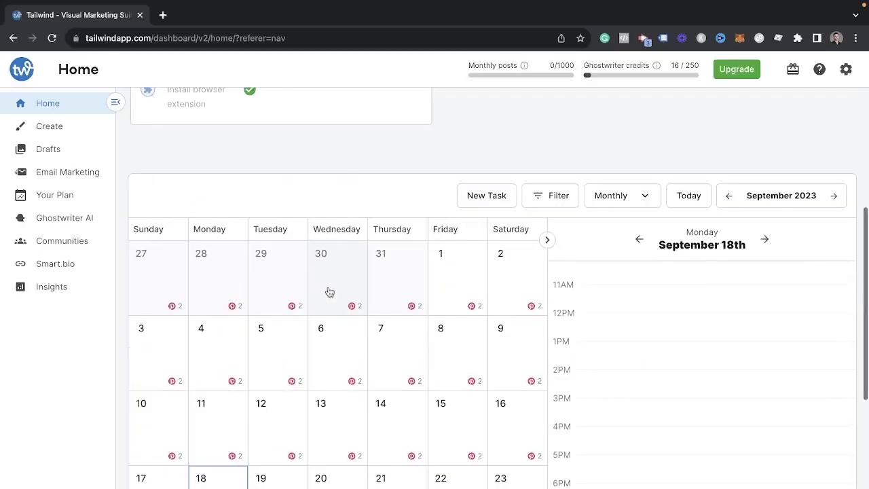
scroll(489, 347, down, 2)
drag(623, 456, 601, 409)
scroll(413, 387, up, 1)
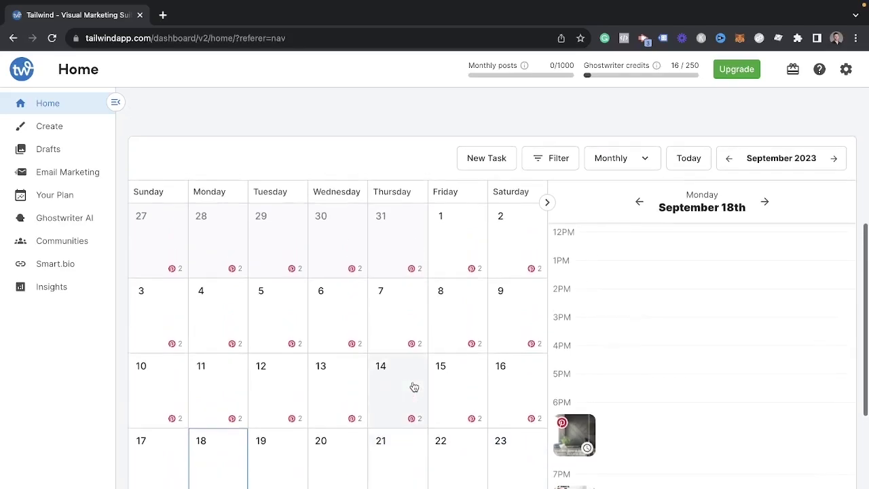